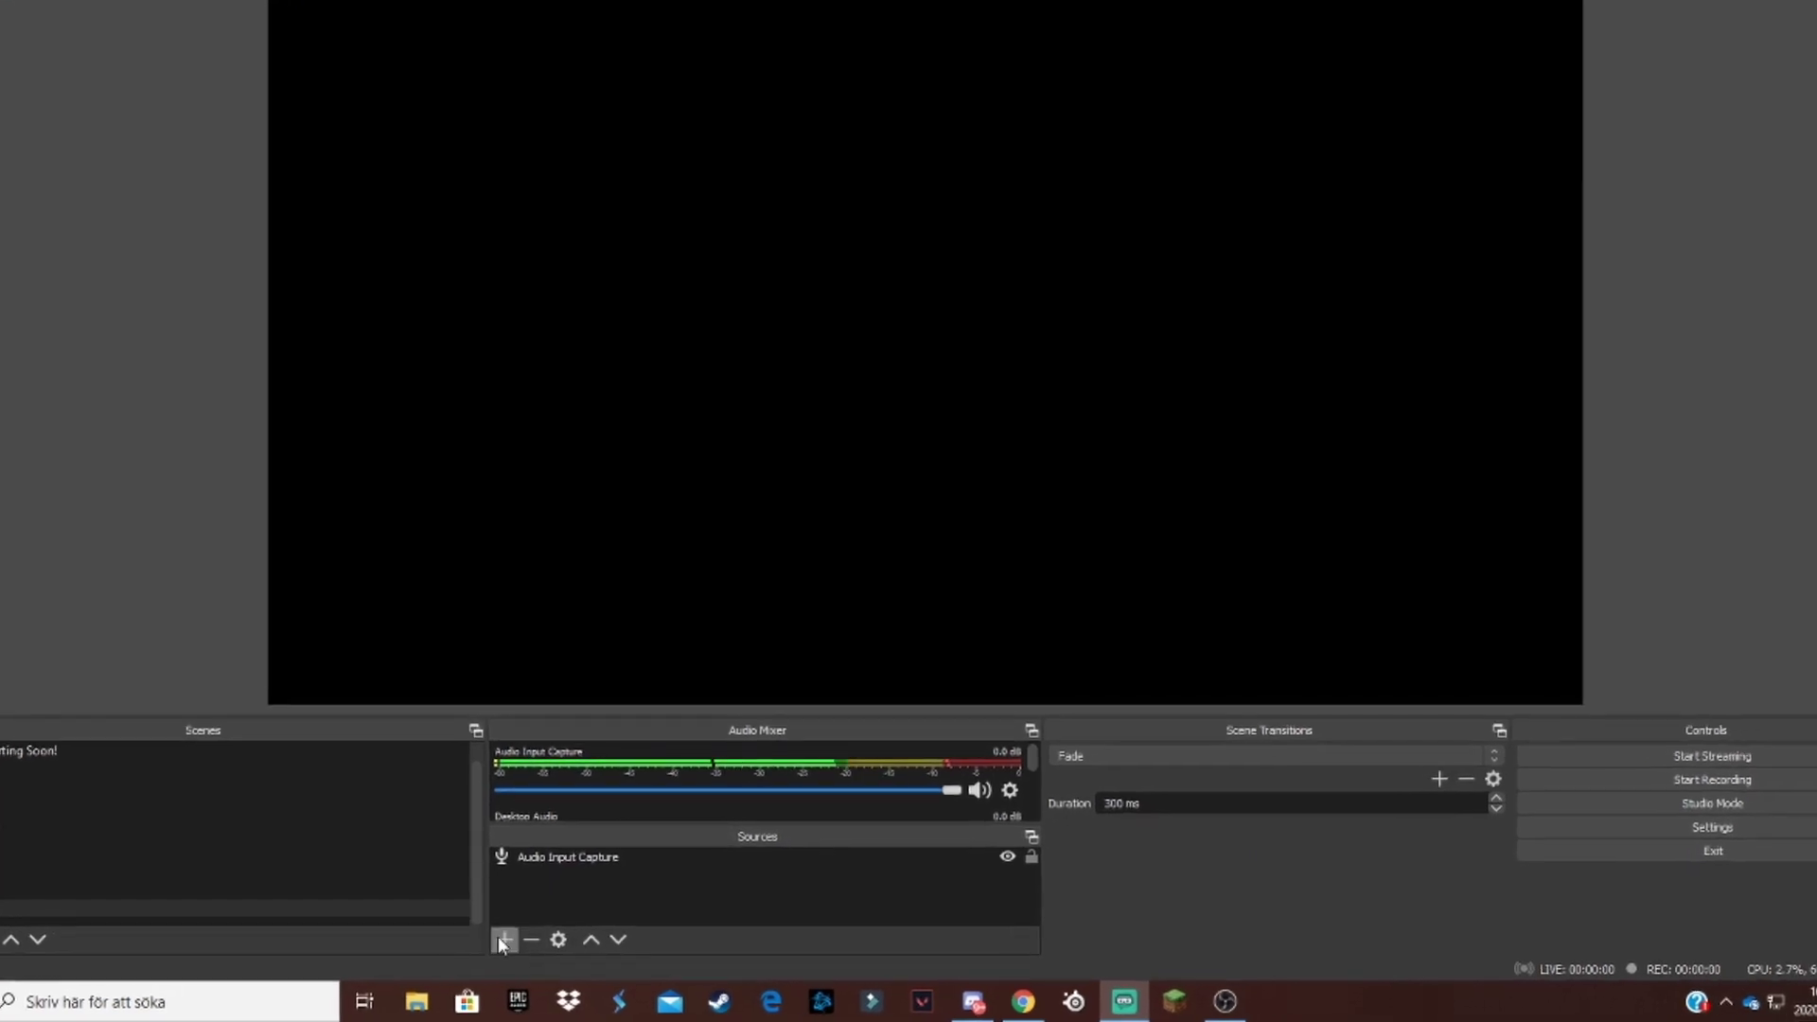
# - Add a Text (GDI+) source to the scene and name it 'Countdown'
pyautogui.click(522, 947)
pyautogui.click(544, 831)
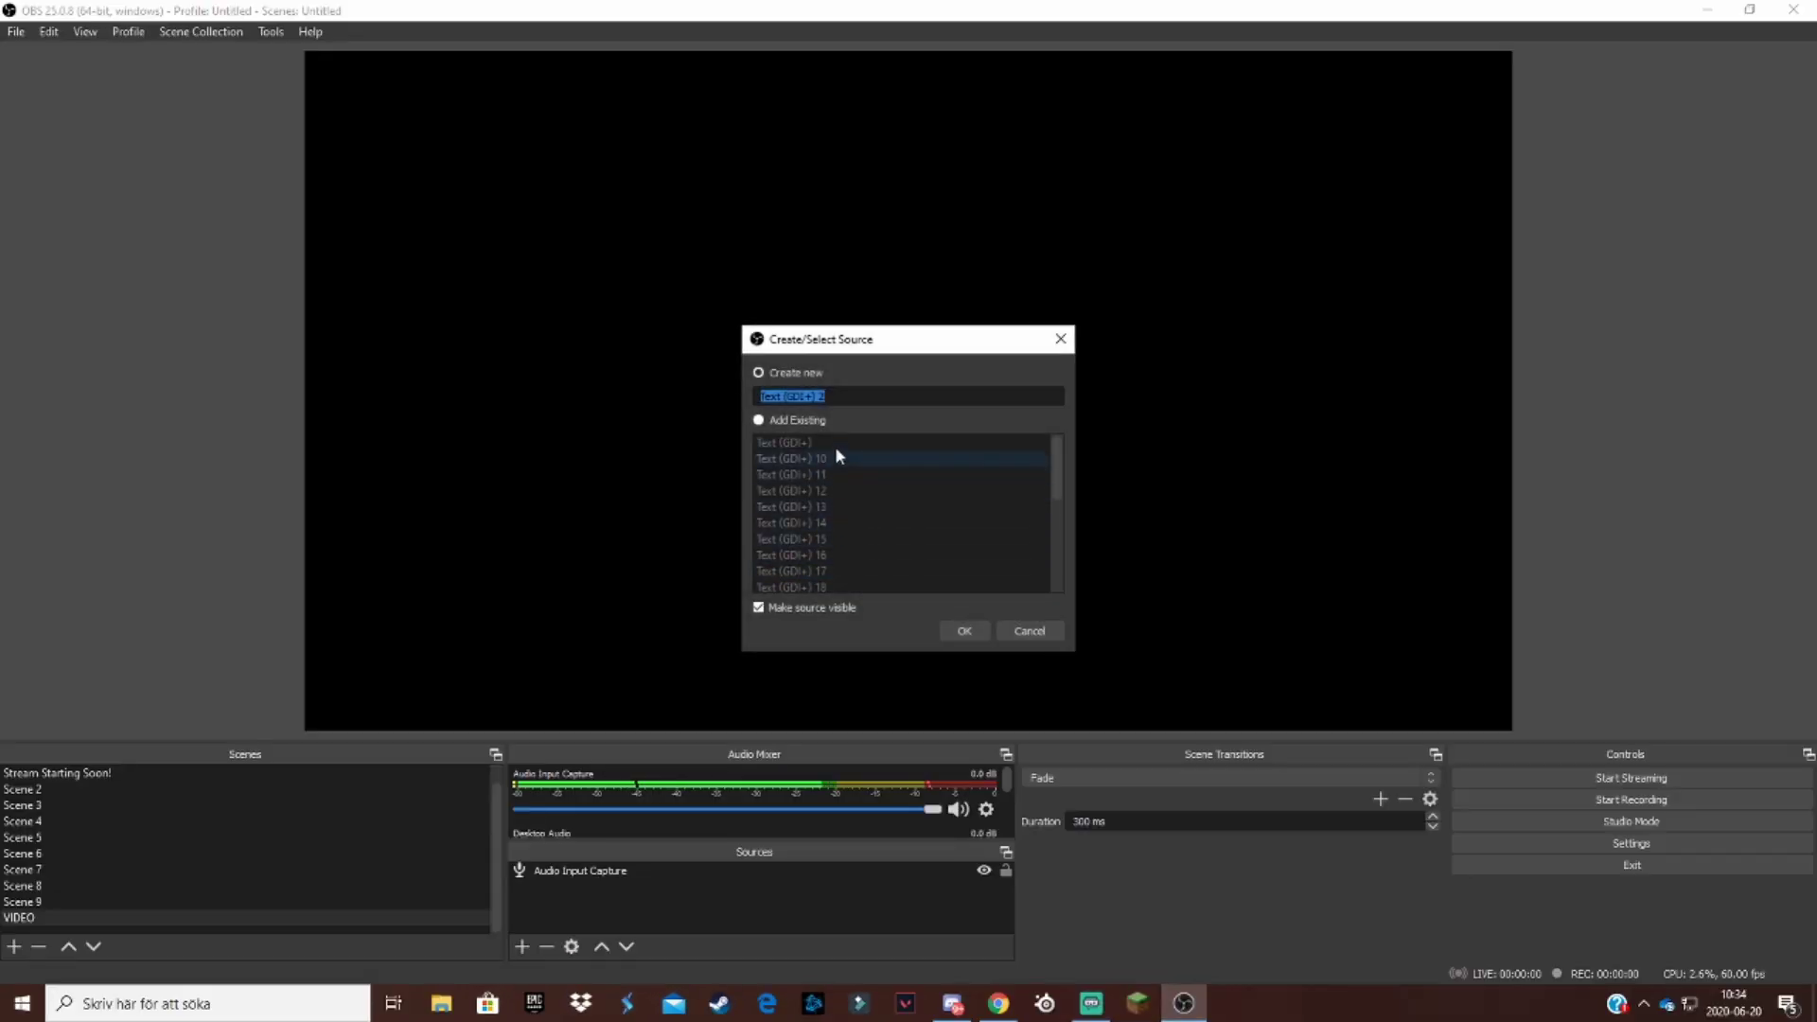
pyautogui.click(838, 396)
pyautogui.moveTo(838, 396); pyautogui.dragTo(786, 397)
pyautogui.click(837, 397)
pyautogui.click(855, 397)
pyautogui.press('BackSpace')
pyautogui.press('BackSpace')
pyautogui.press('BackSpace')
pyautogui.press('BackSpace')
pyautogui.write('Countdown')
pyautogui.doubleClick(800, 393)
# - Create the Countdown source and make it display 'TIMER' in Arial
pyautogui.click(965, 630)
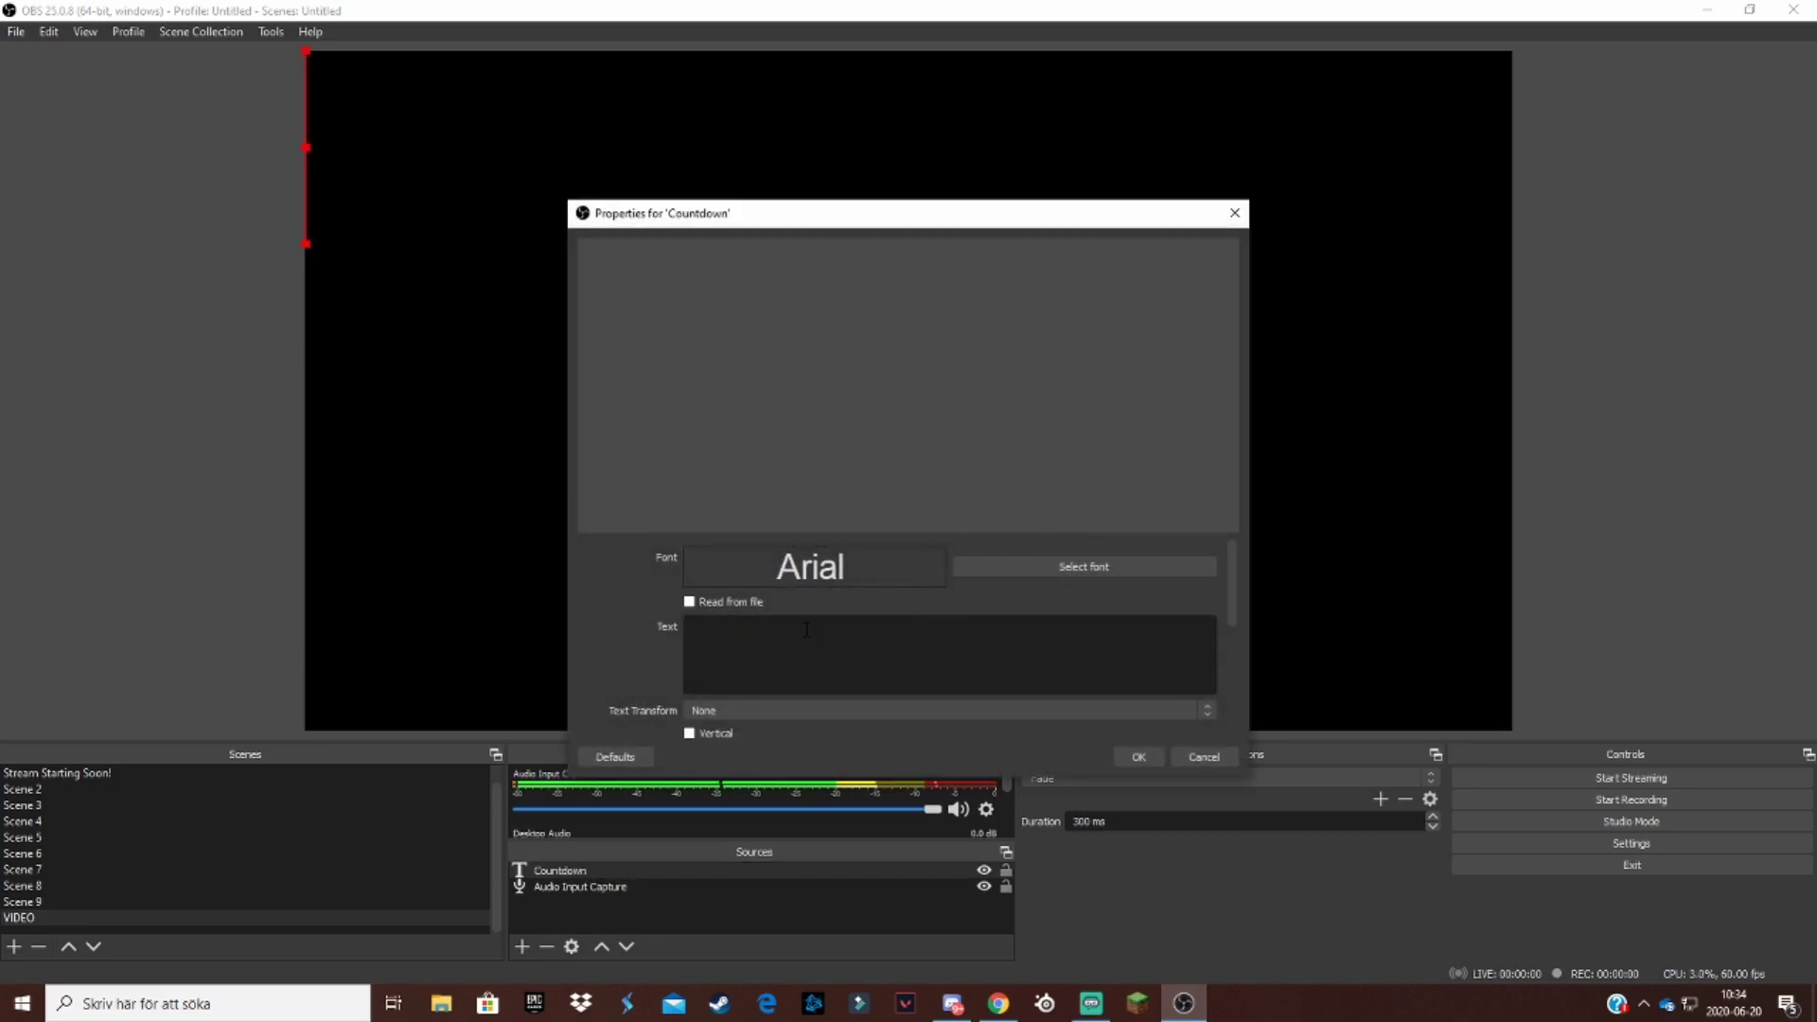
pyautogui.click(806, 629)
pyautogui.write('TIMER')
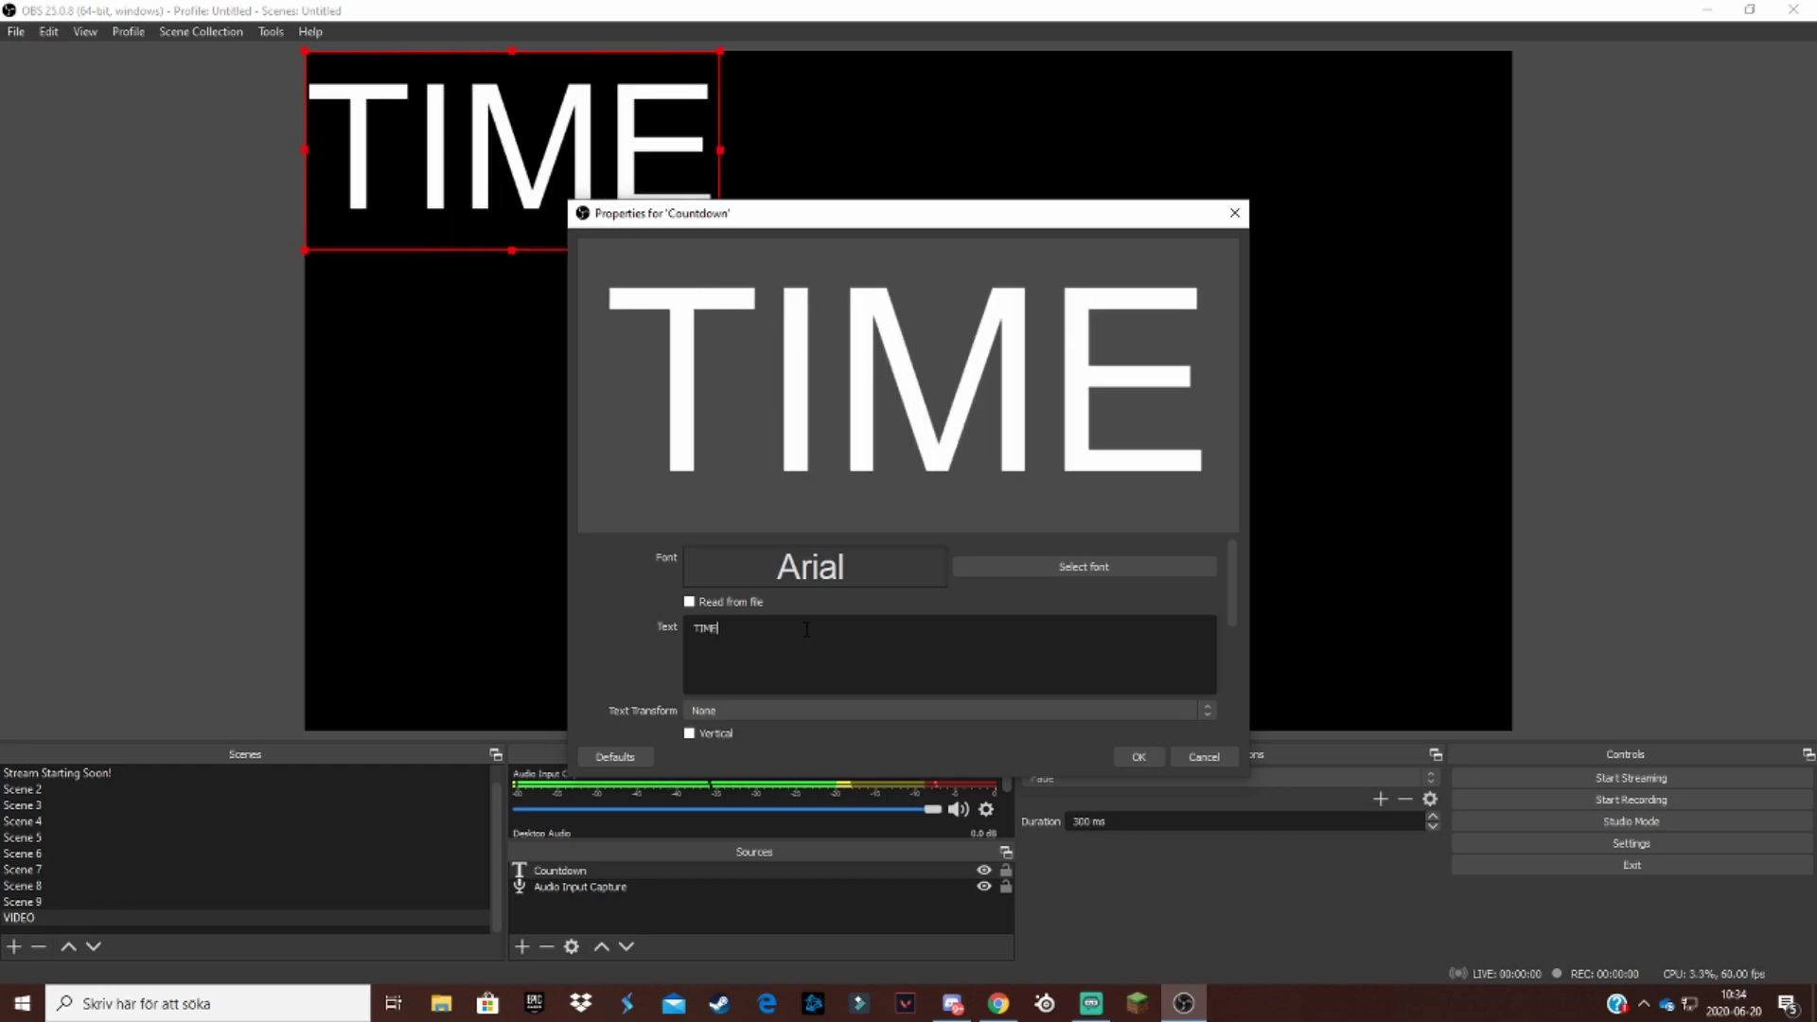
pyautogui.click(1021, 558)
pyautogui.scroll(-3, 752, 431)
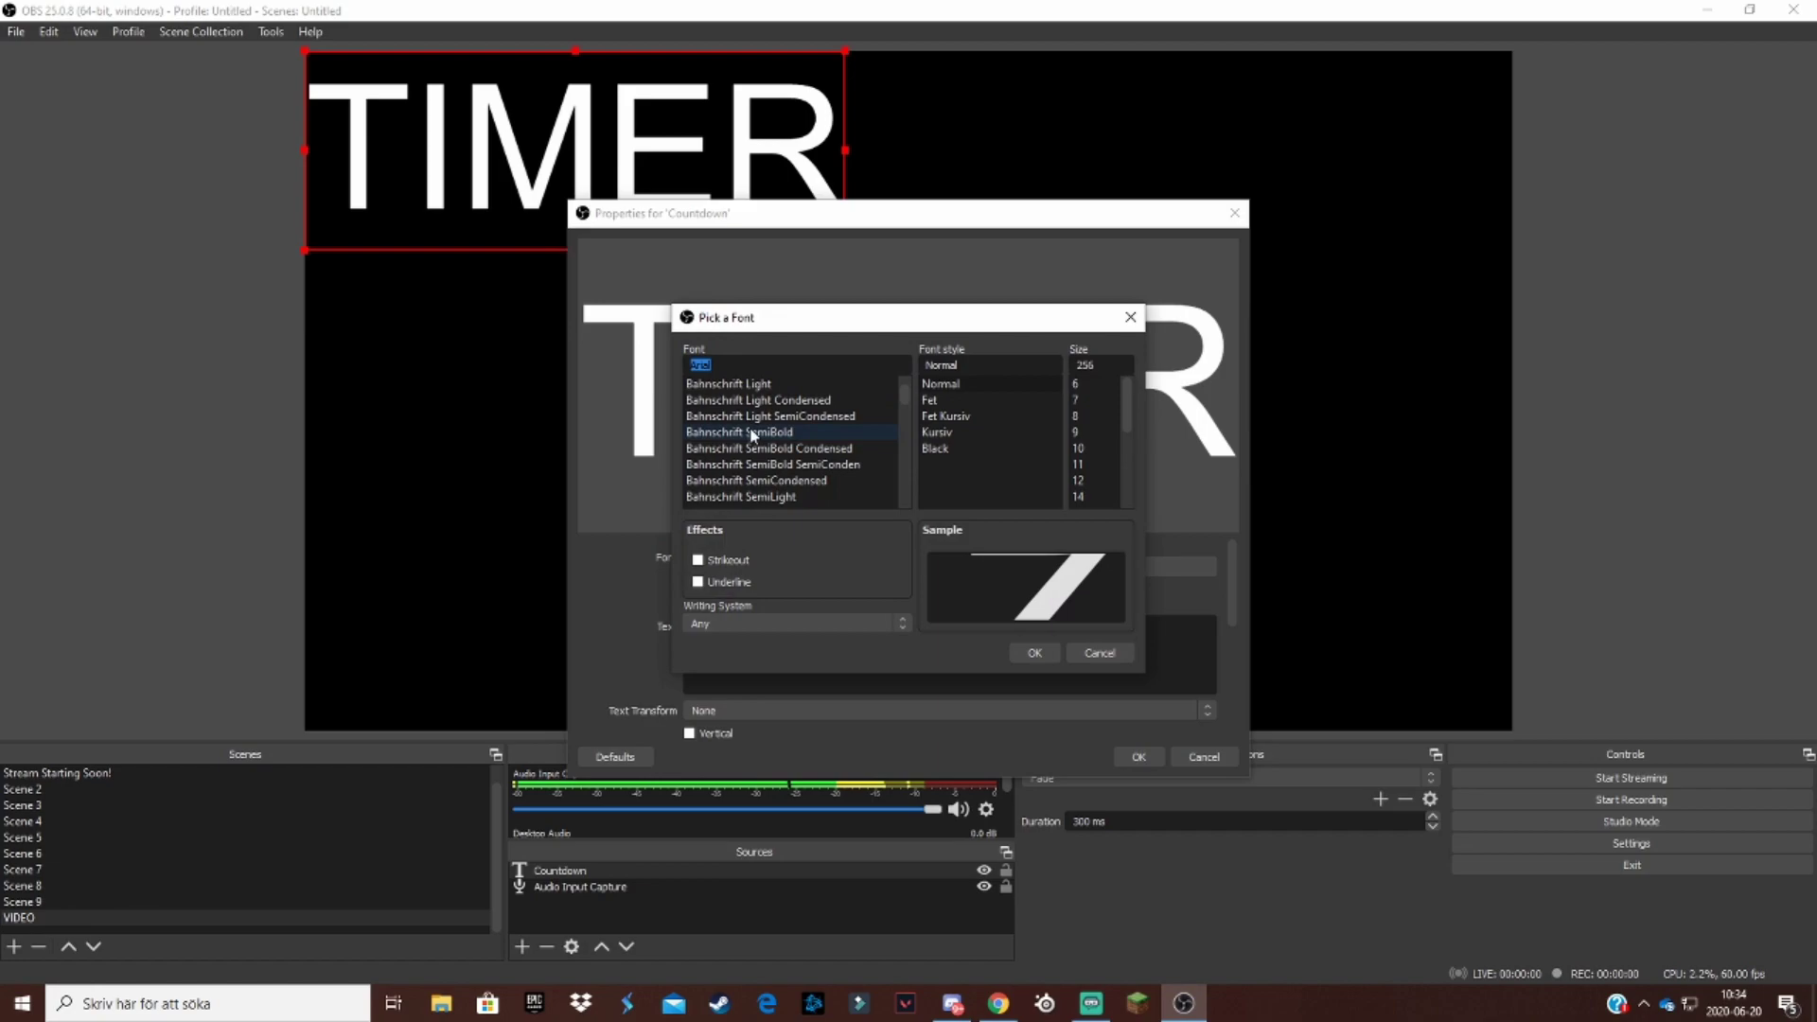
pyautogui.click(1098, 653)
# - Color the text red (#ff0000), enable the white gradient, and apply the properties
pyautogui.scroll(-2, 756, 687)
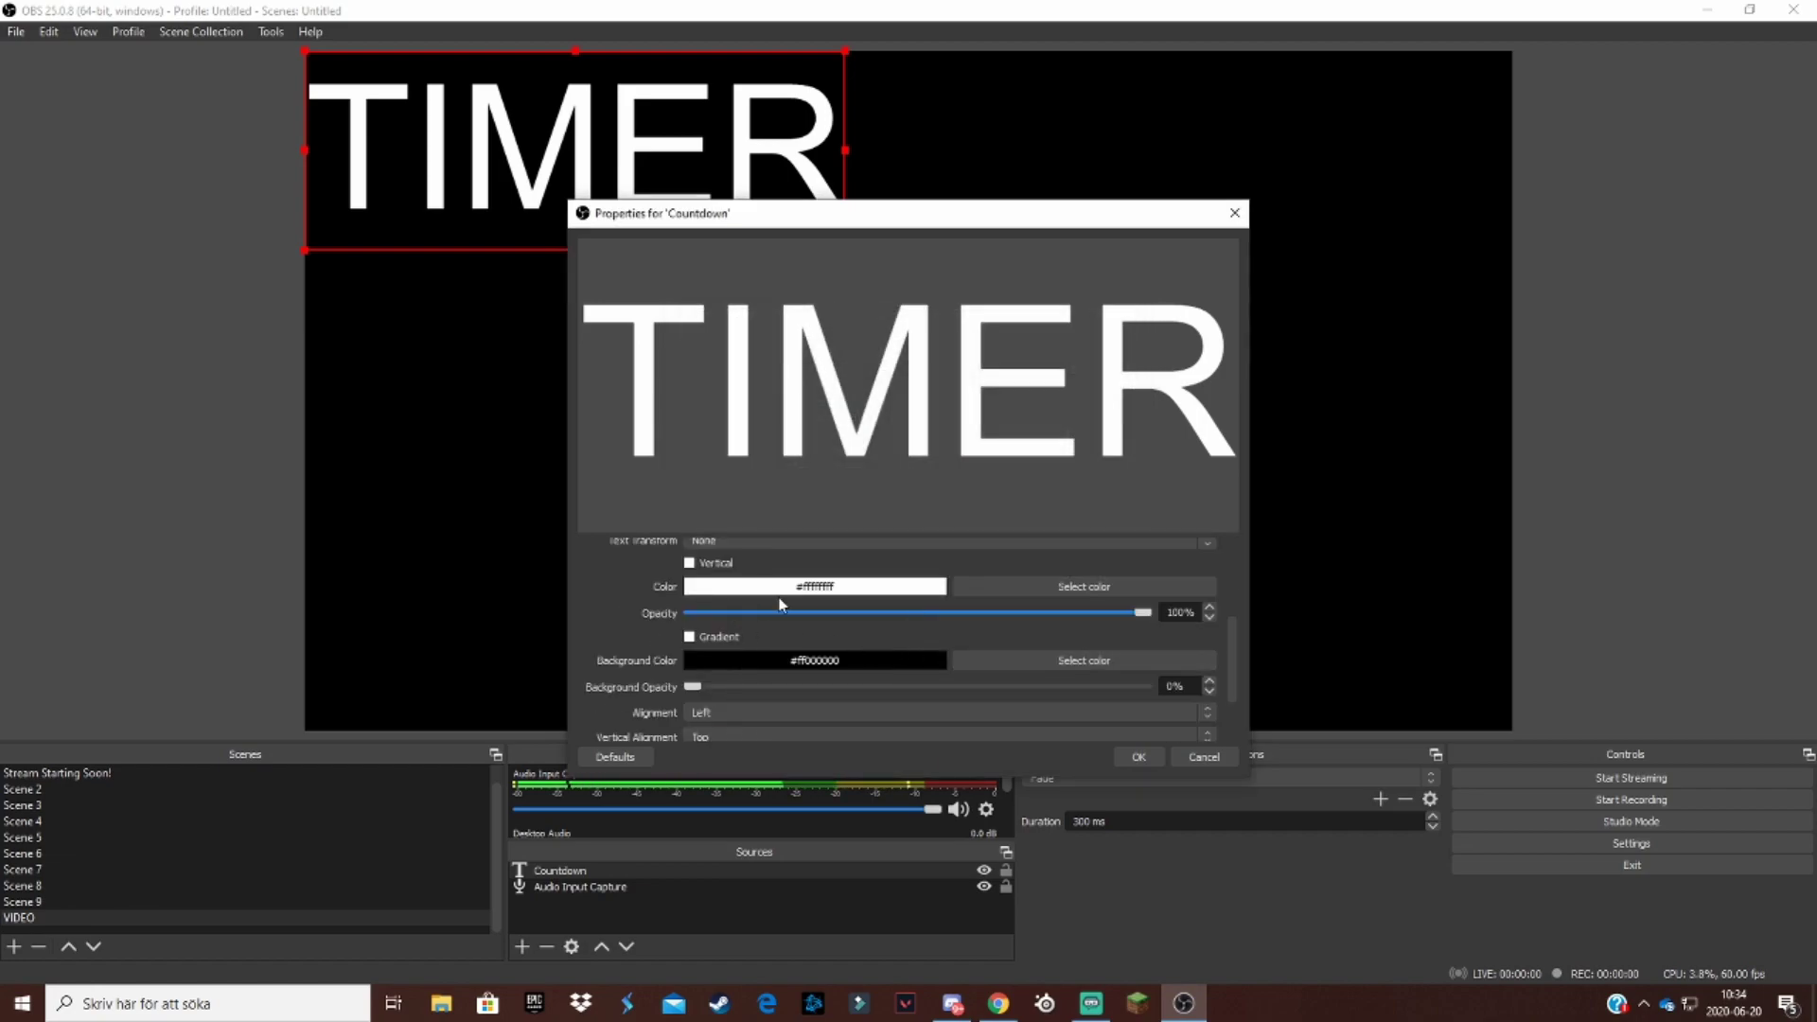
pyautogui.click(1084, 587)
pyautogui.click(1100, 339)
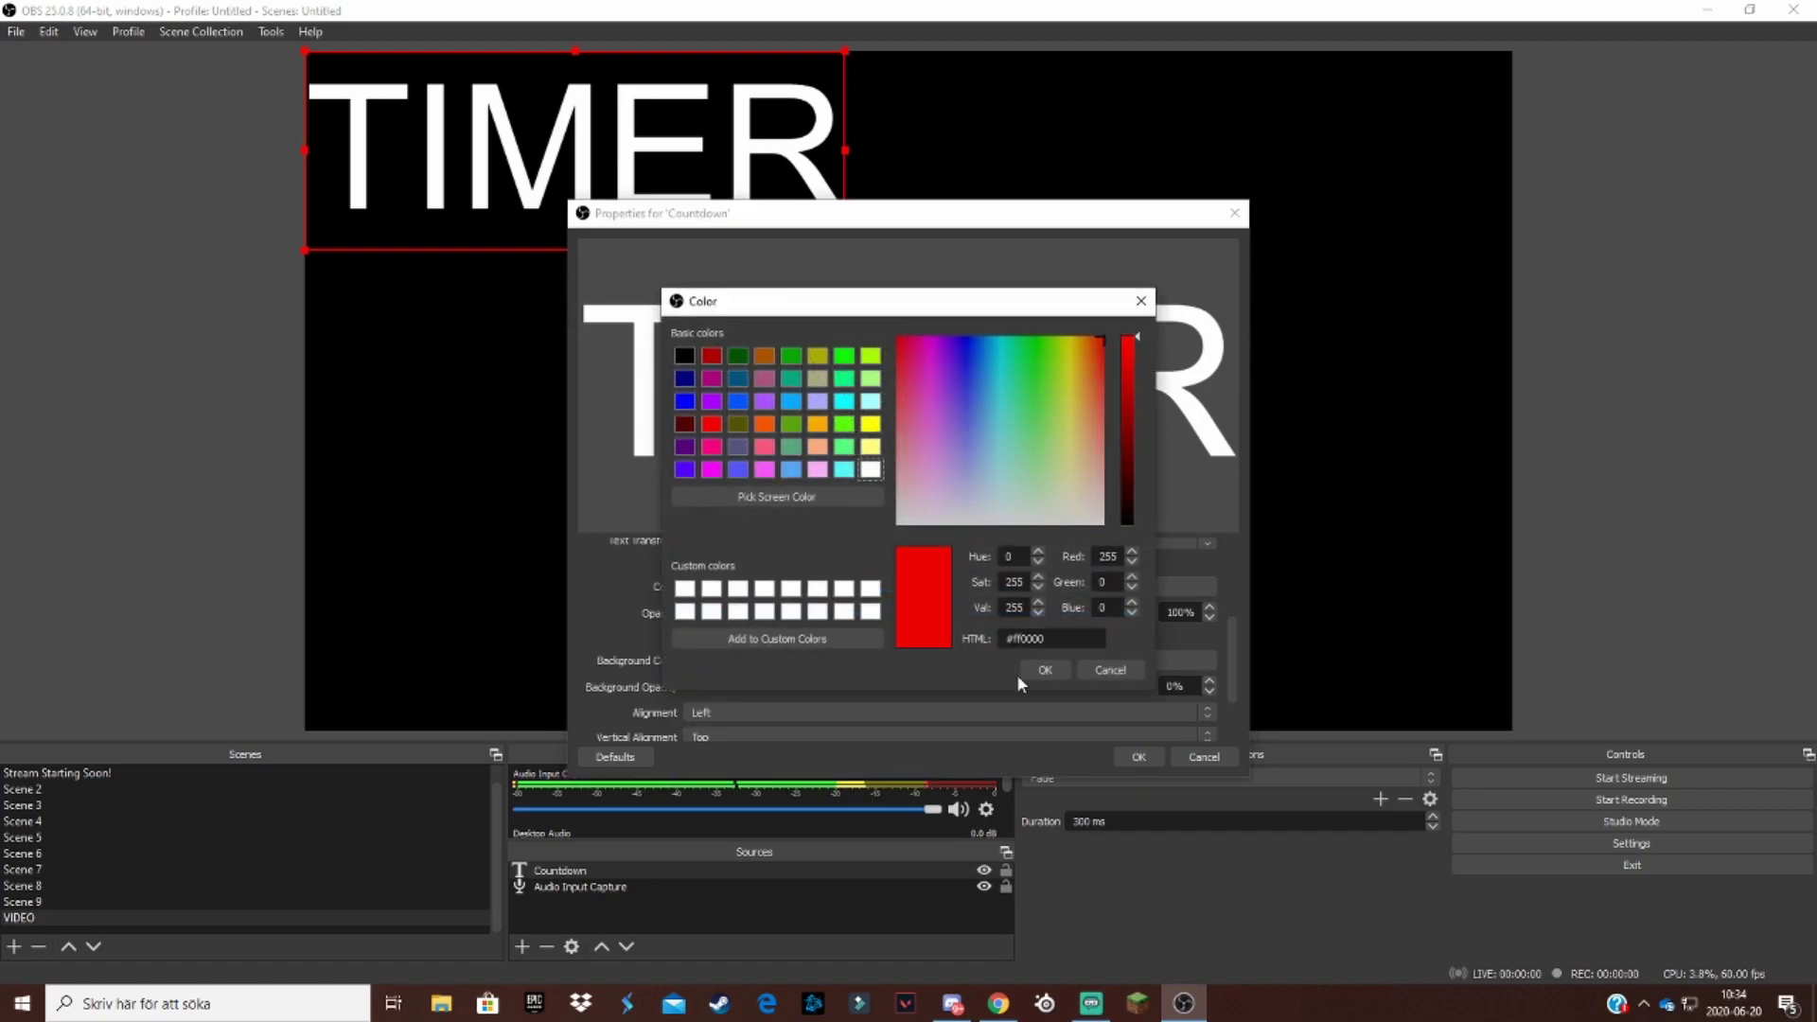
pyautogui.click(1045, 670)
pyautogui.click(689, 637)
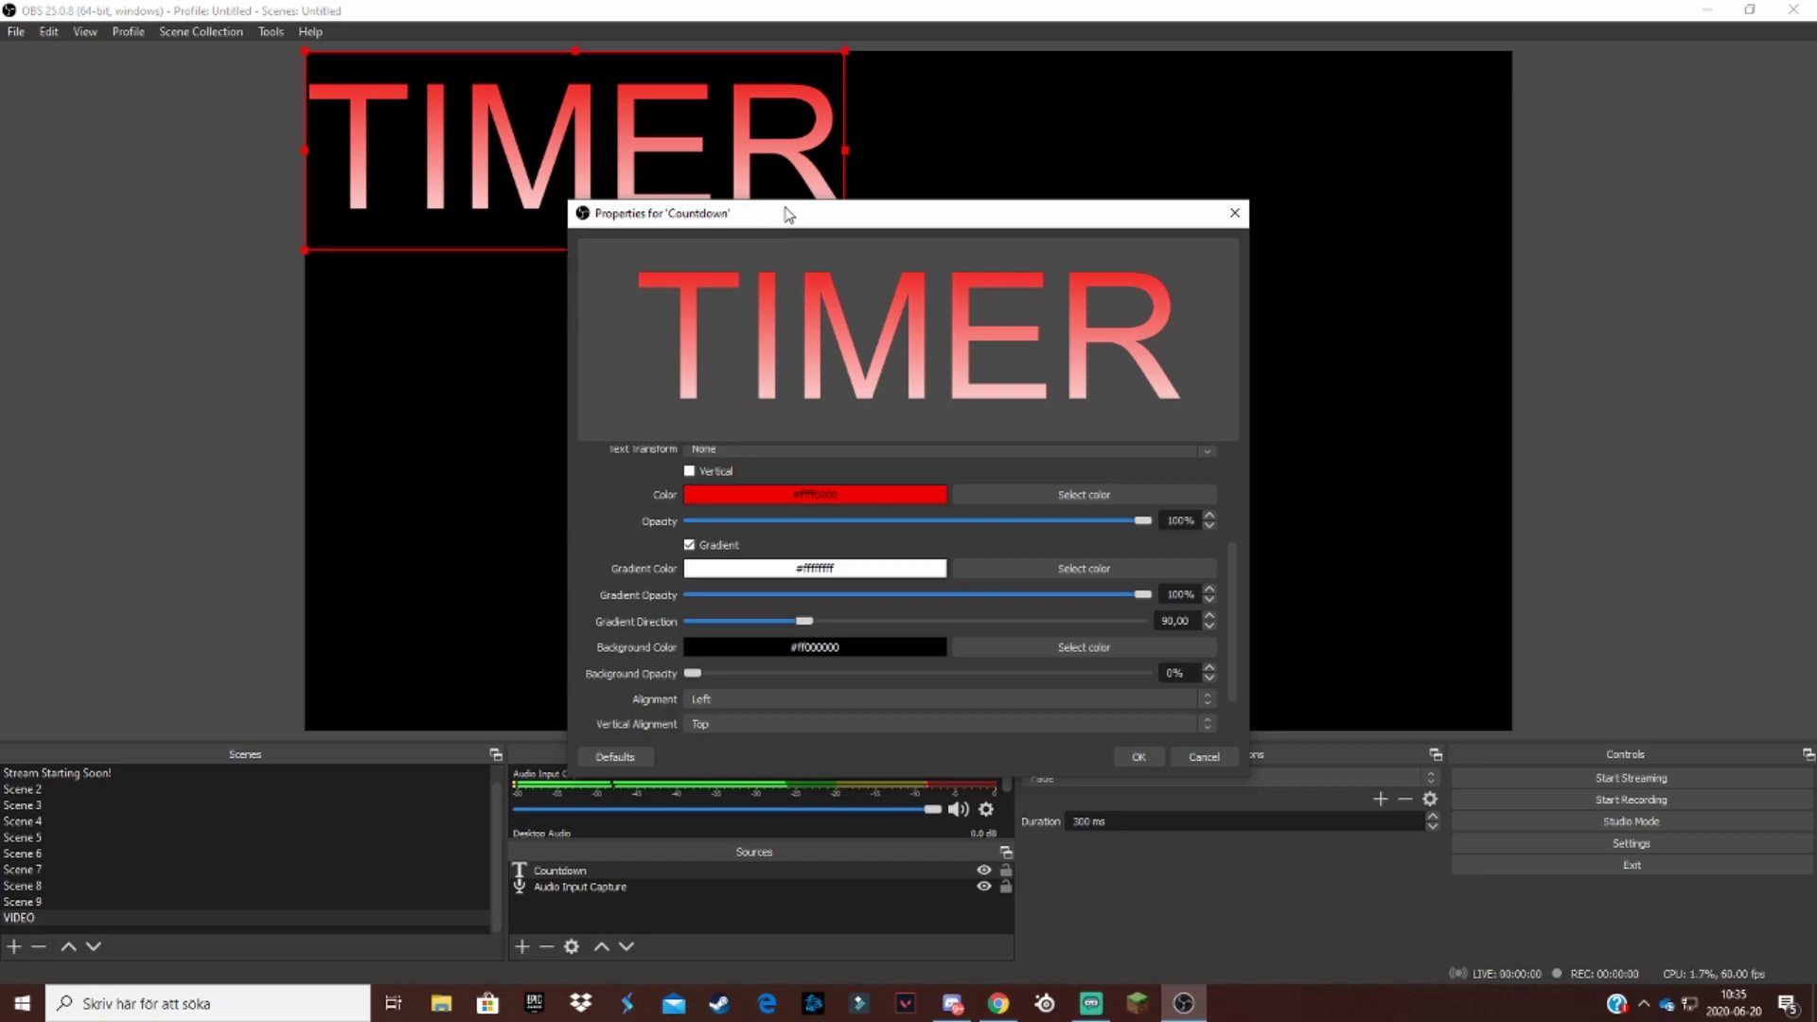
pyautogui.scroll(-3, 1047, 665)
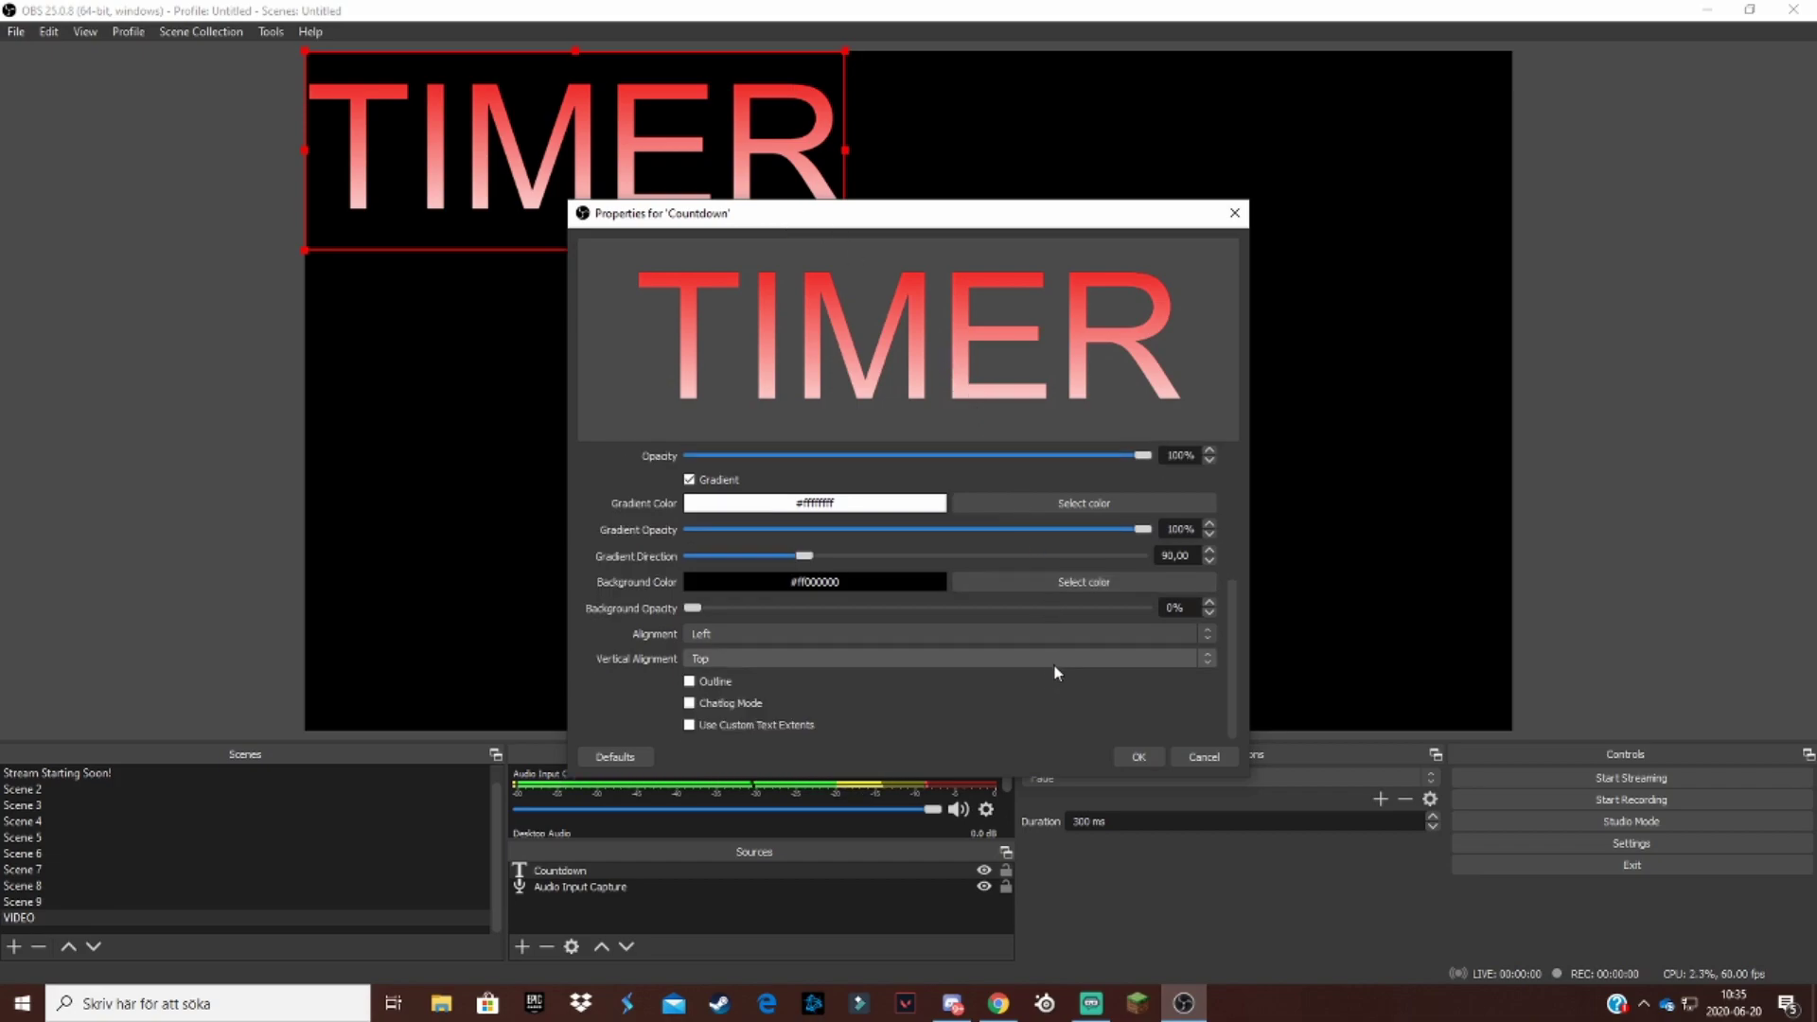
pyautogui.click(1147, 754)
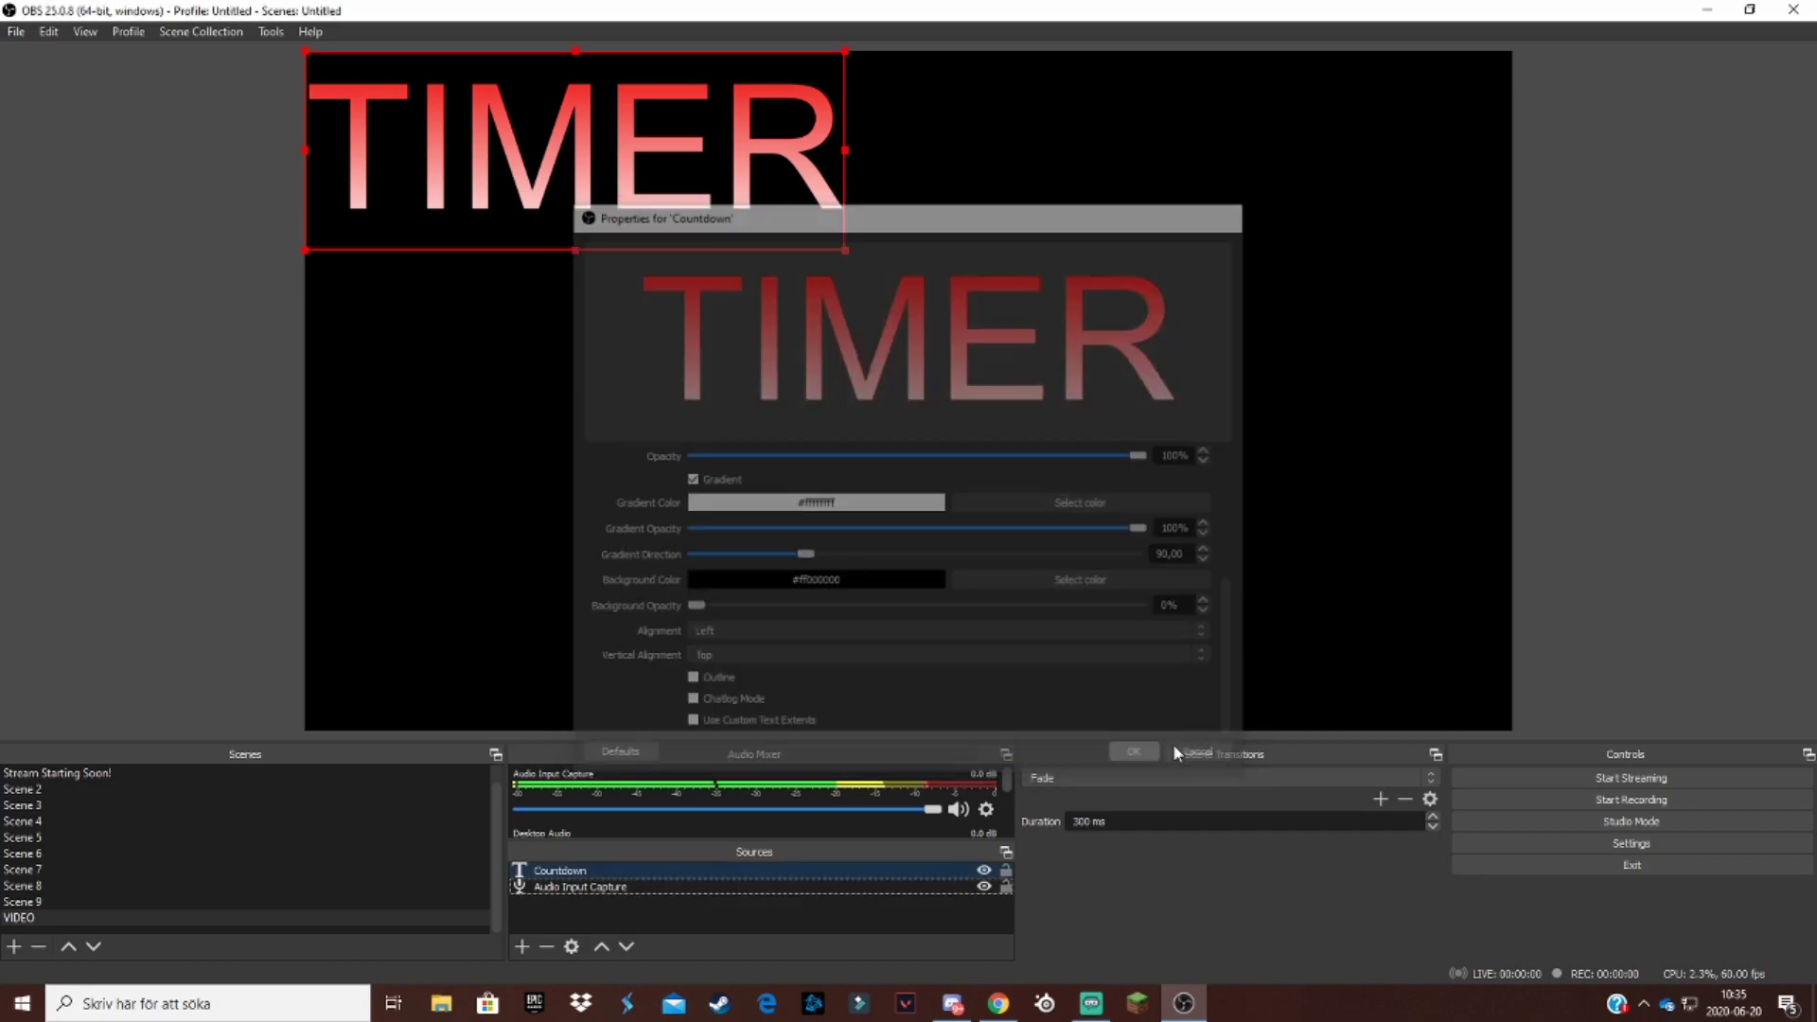
# - Move the TIMER text to the centre of the black canvas and deselect it
pyautogui.moveTo(632, 224); pyautogui.dragTo(962, 449)
pyautogui.click(162, 309)
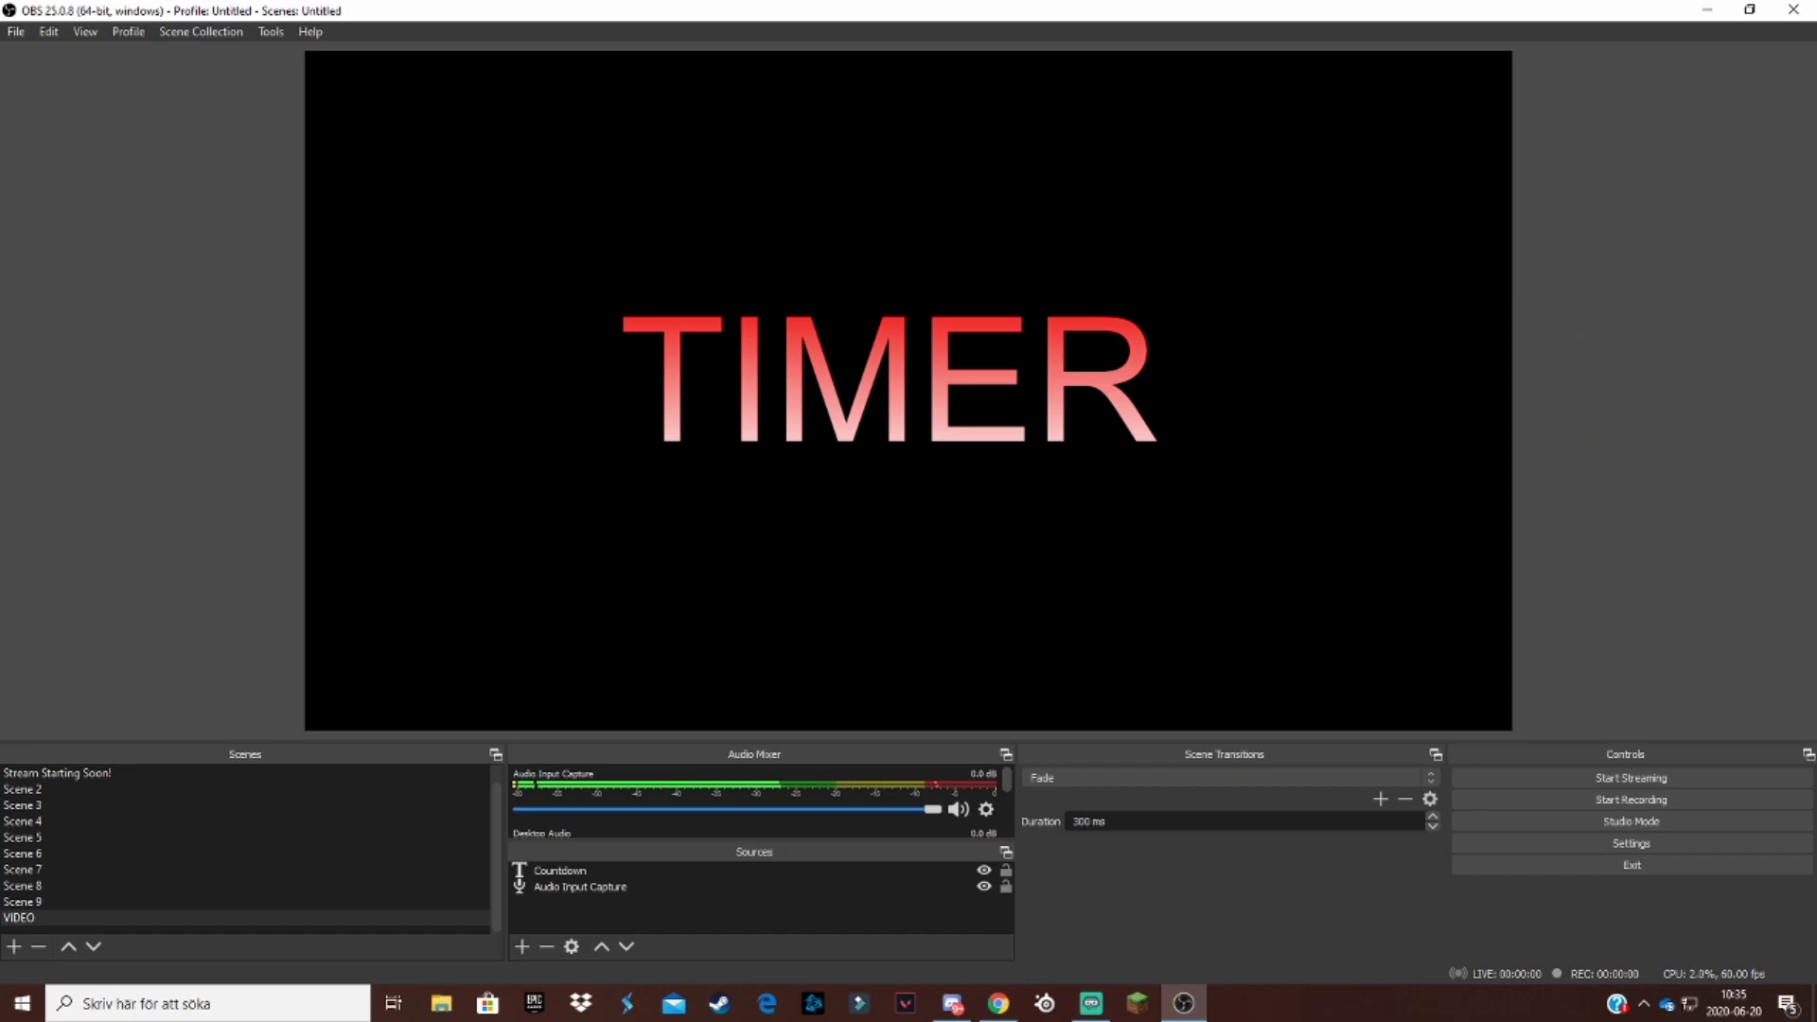
# - Load countdown.lua in Tools > Scripts and display its settings
pyautogui.click(284, 36)
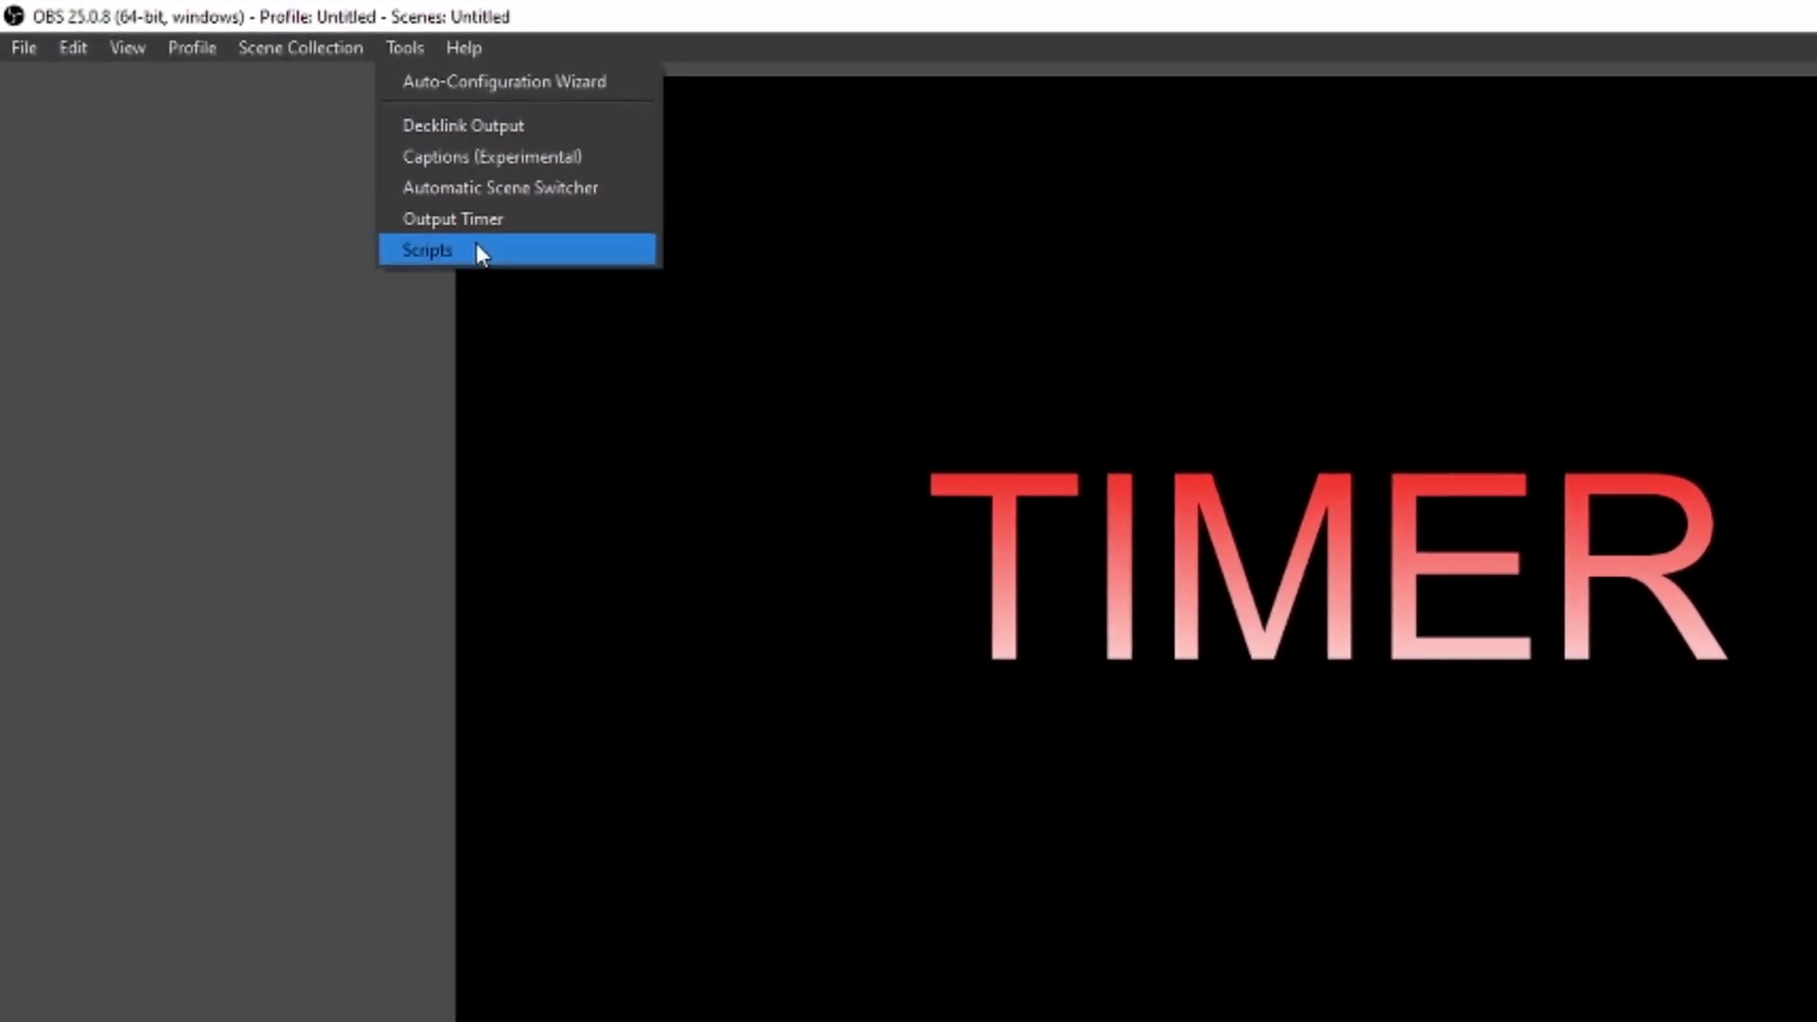
pyautogui.click(477, 250)
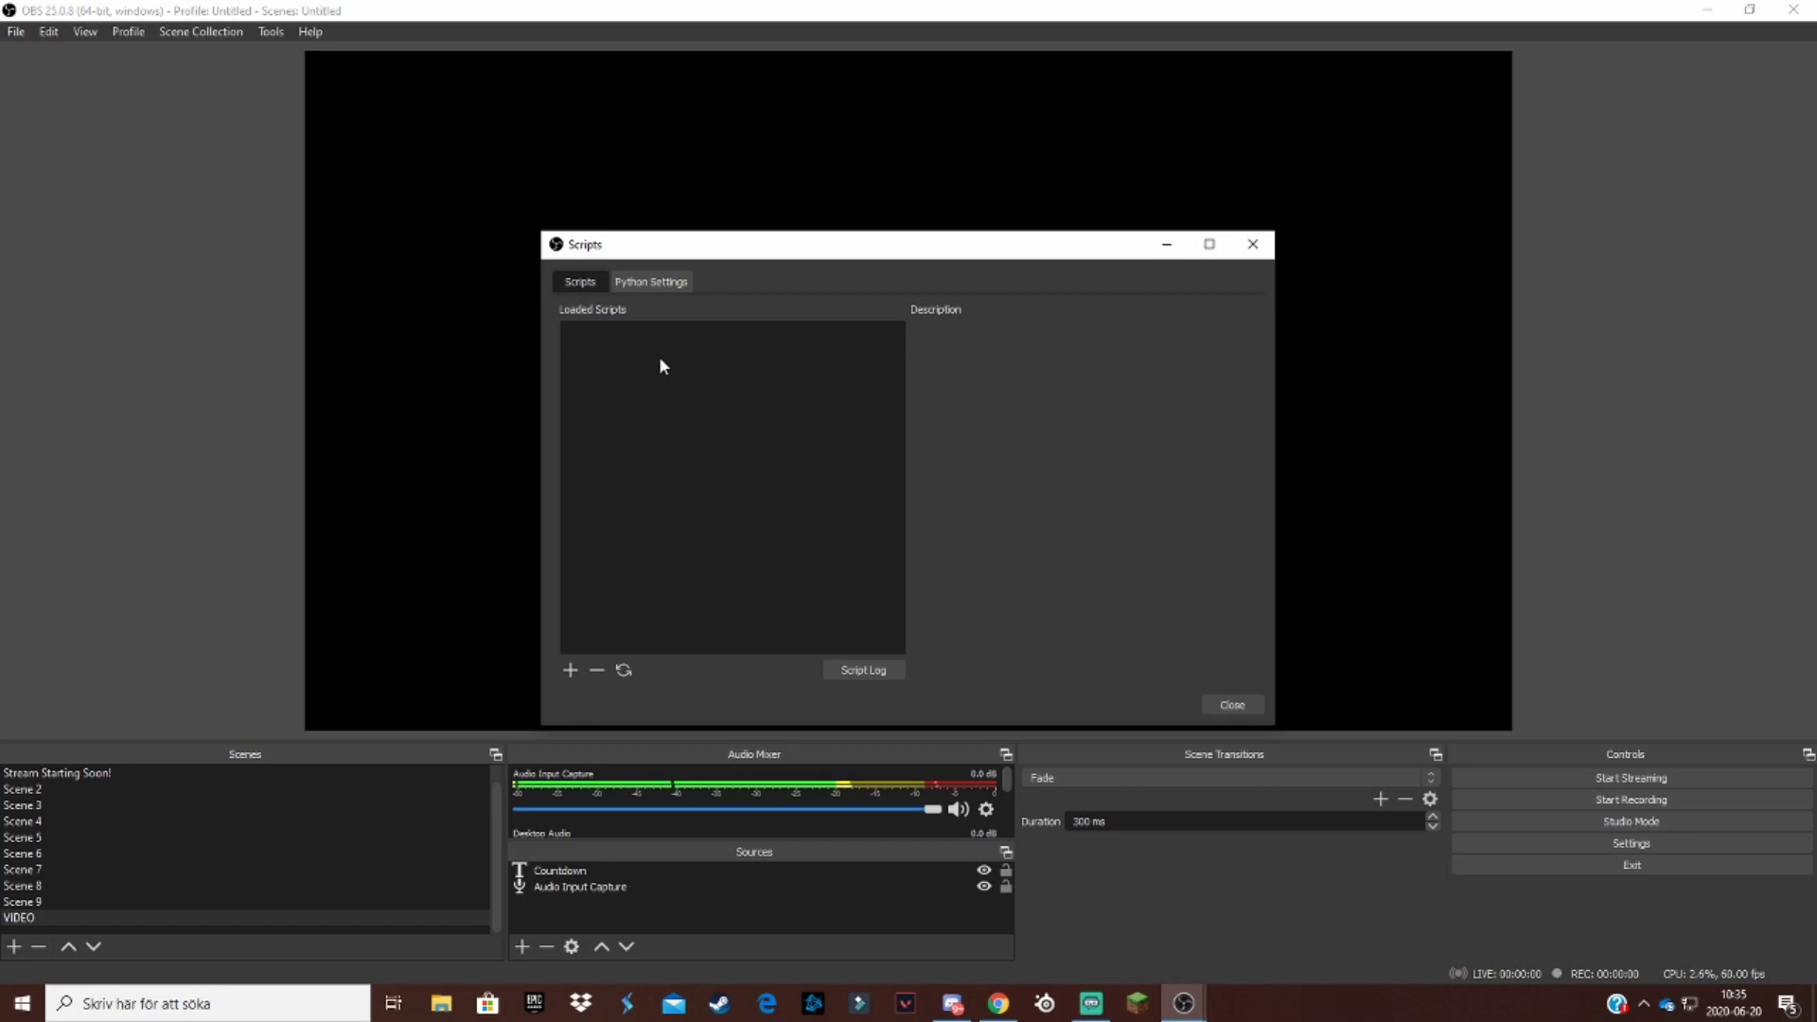
pyautogui.moveTo(918, 248); pyautogui.dragTo(1018, 195)
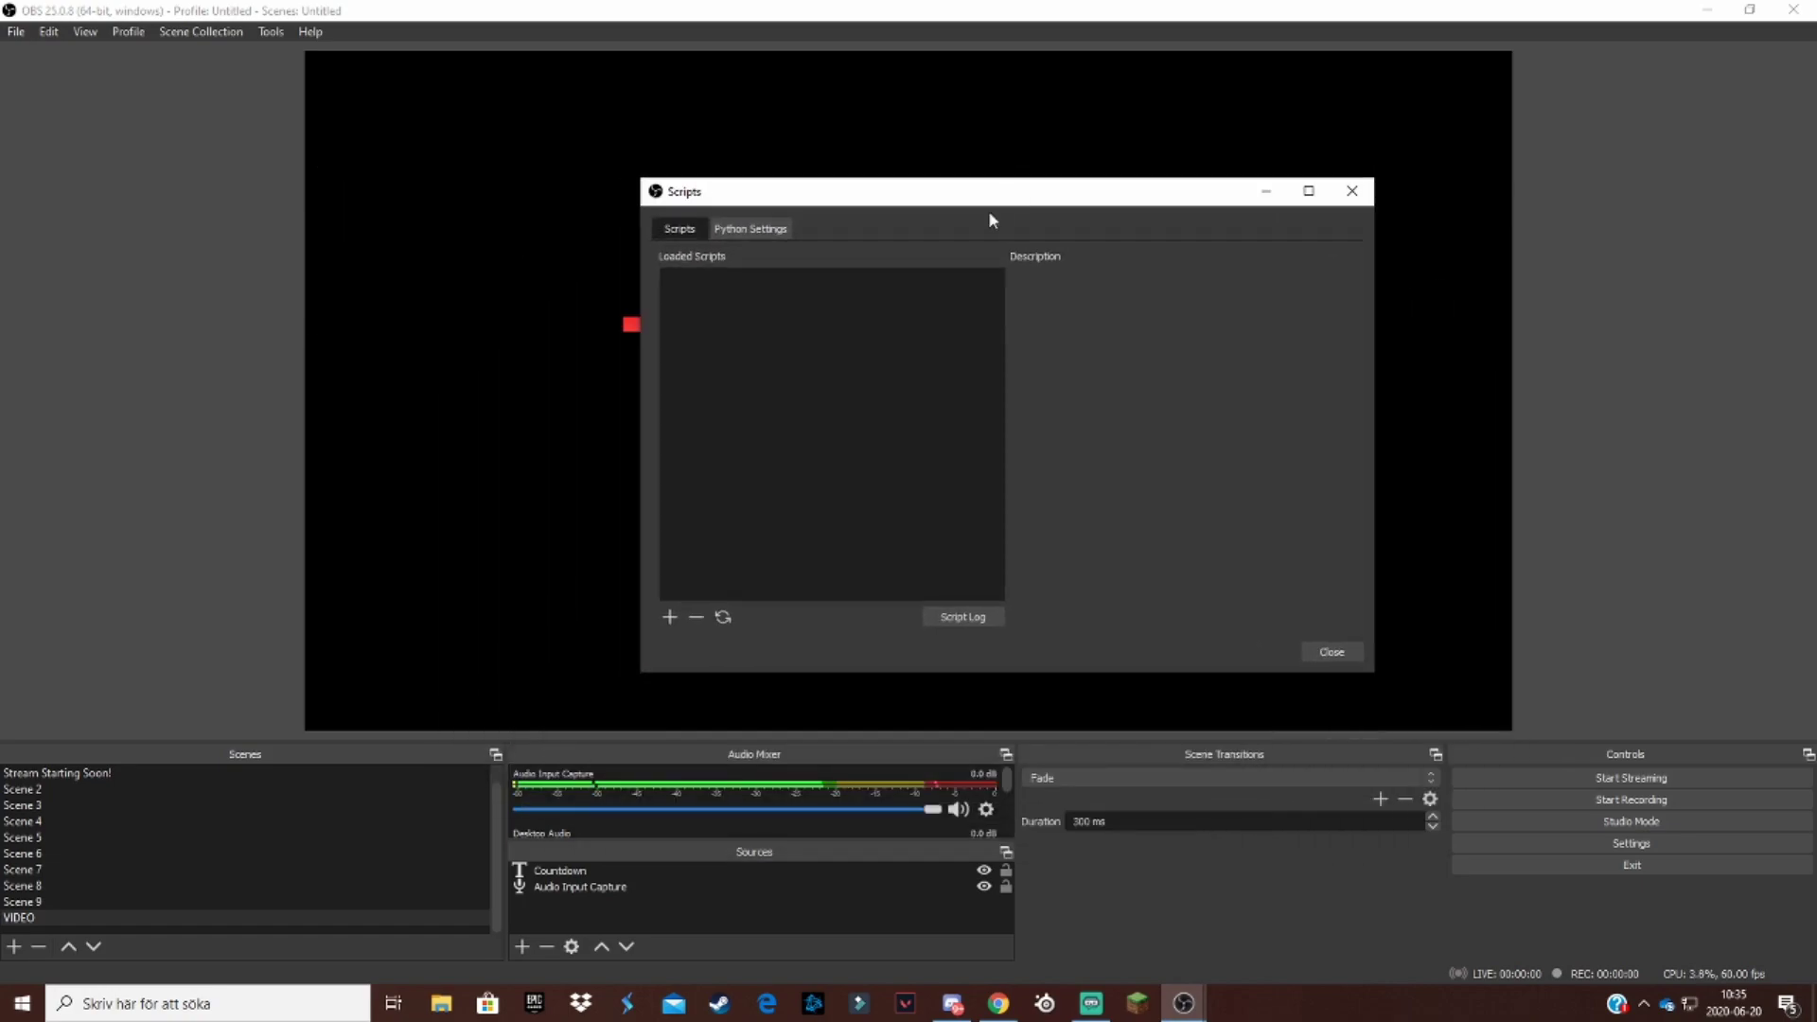
pyautogui.click(670, 617)
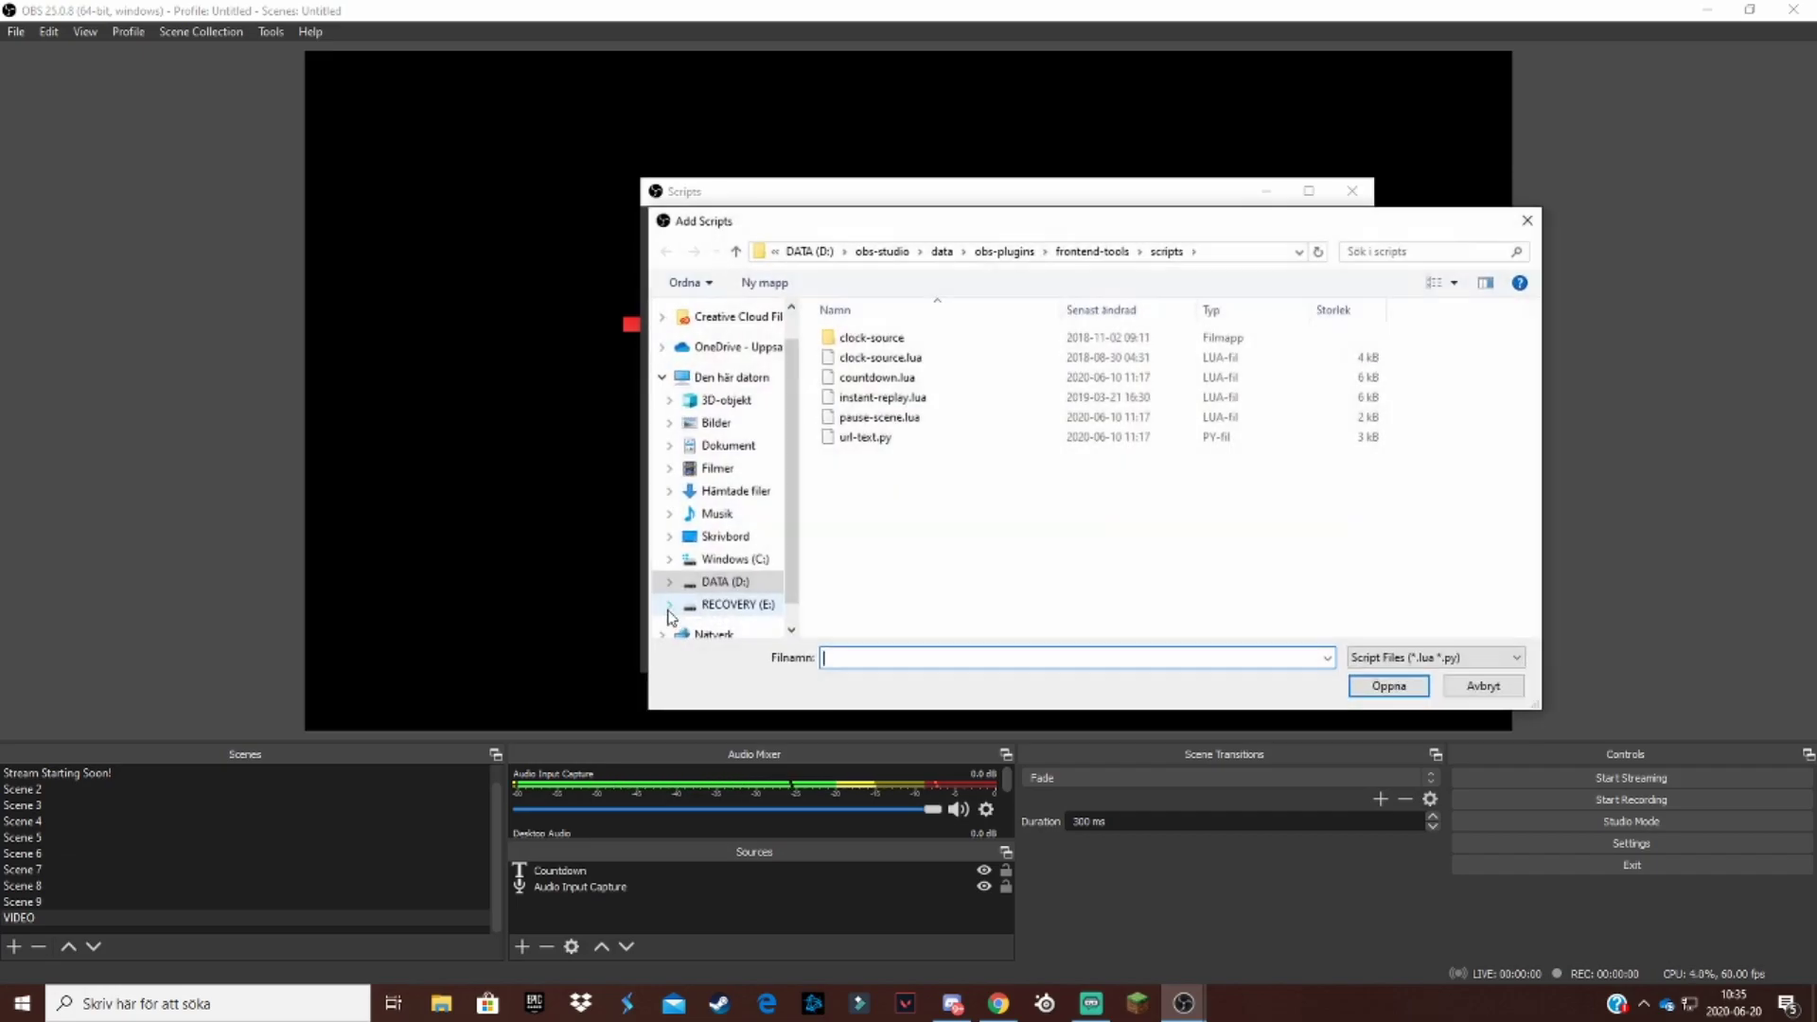
pyautogui.click(938, 379)
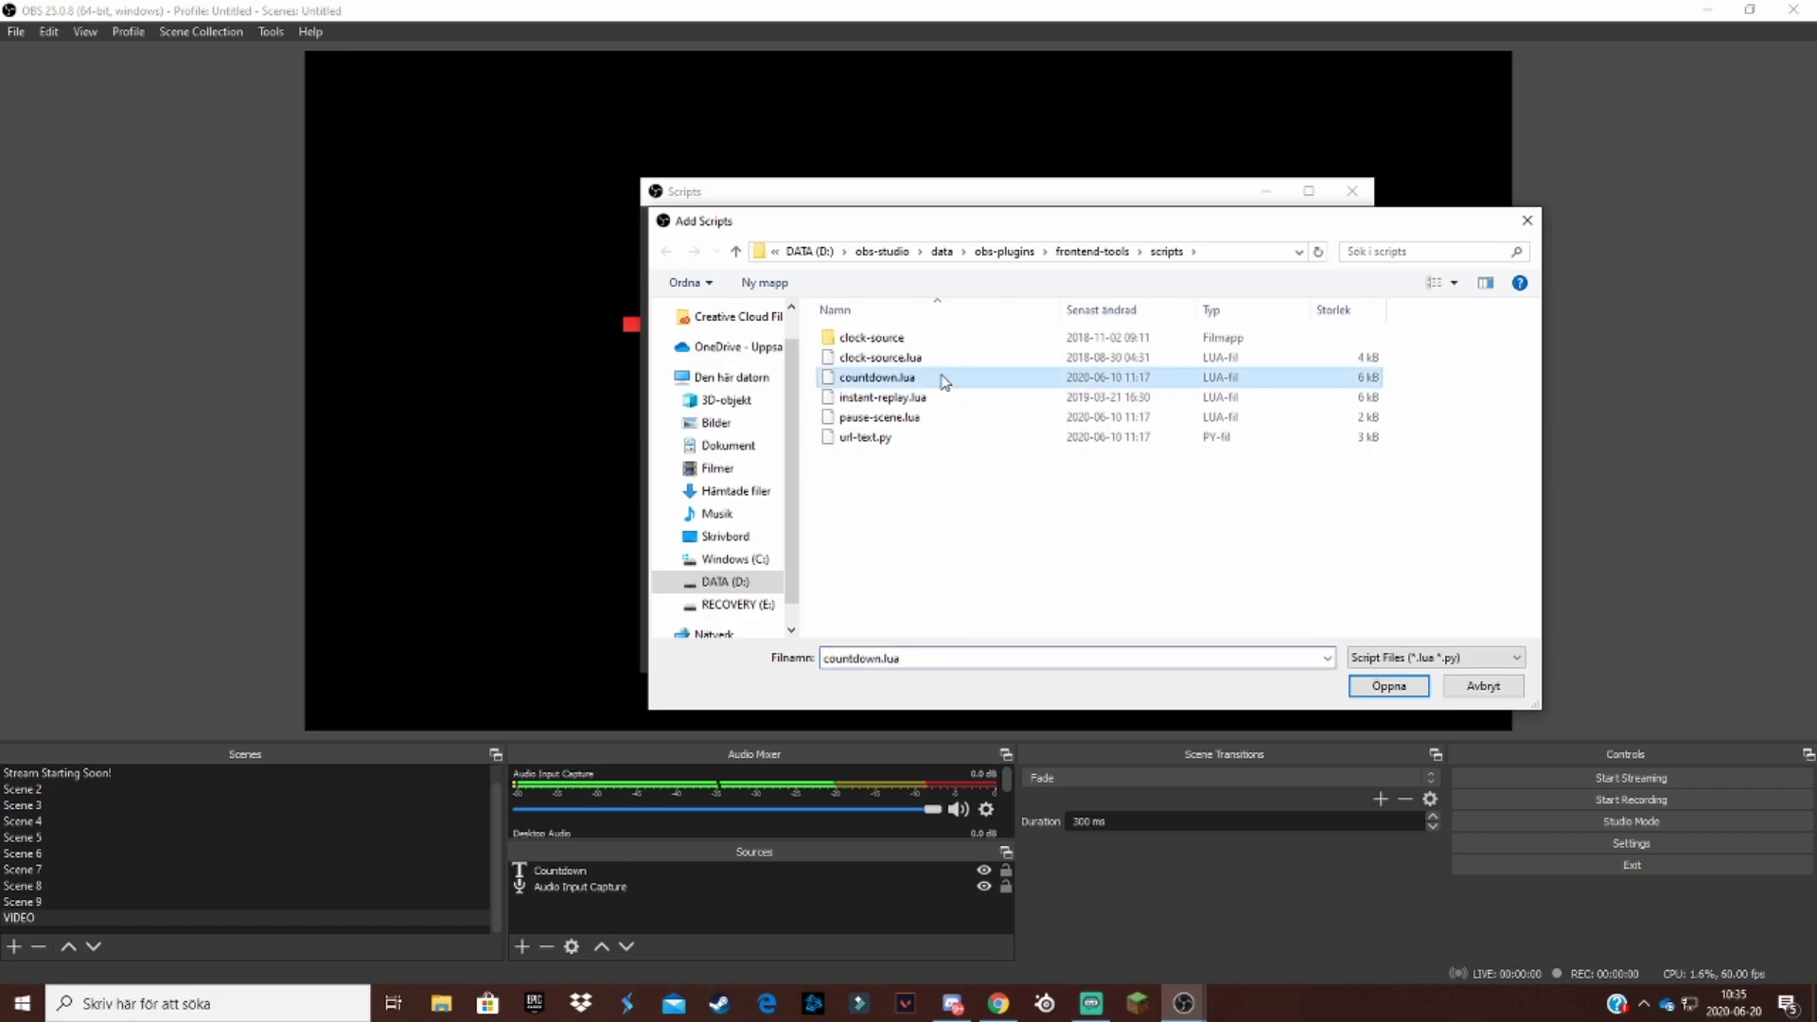
pyautogui.click(1391, 688)
pyautogui.click(820, 276)
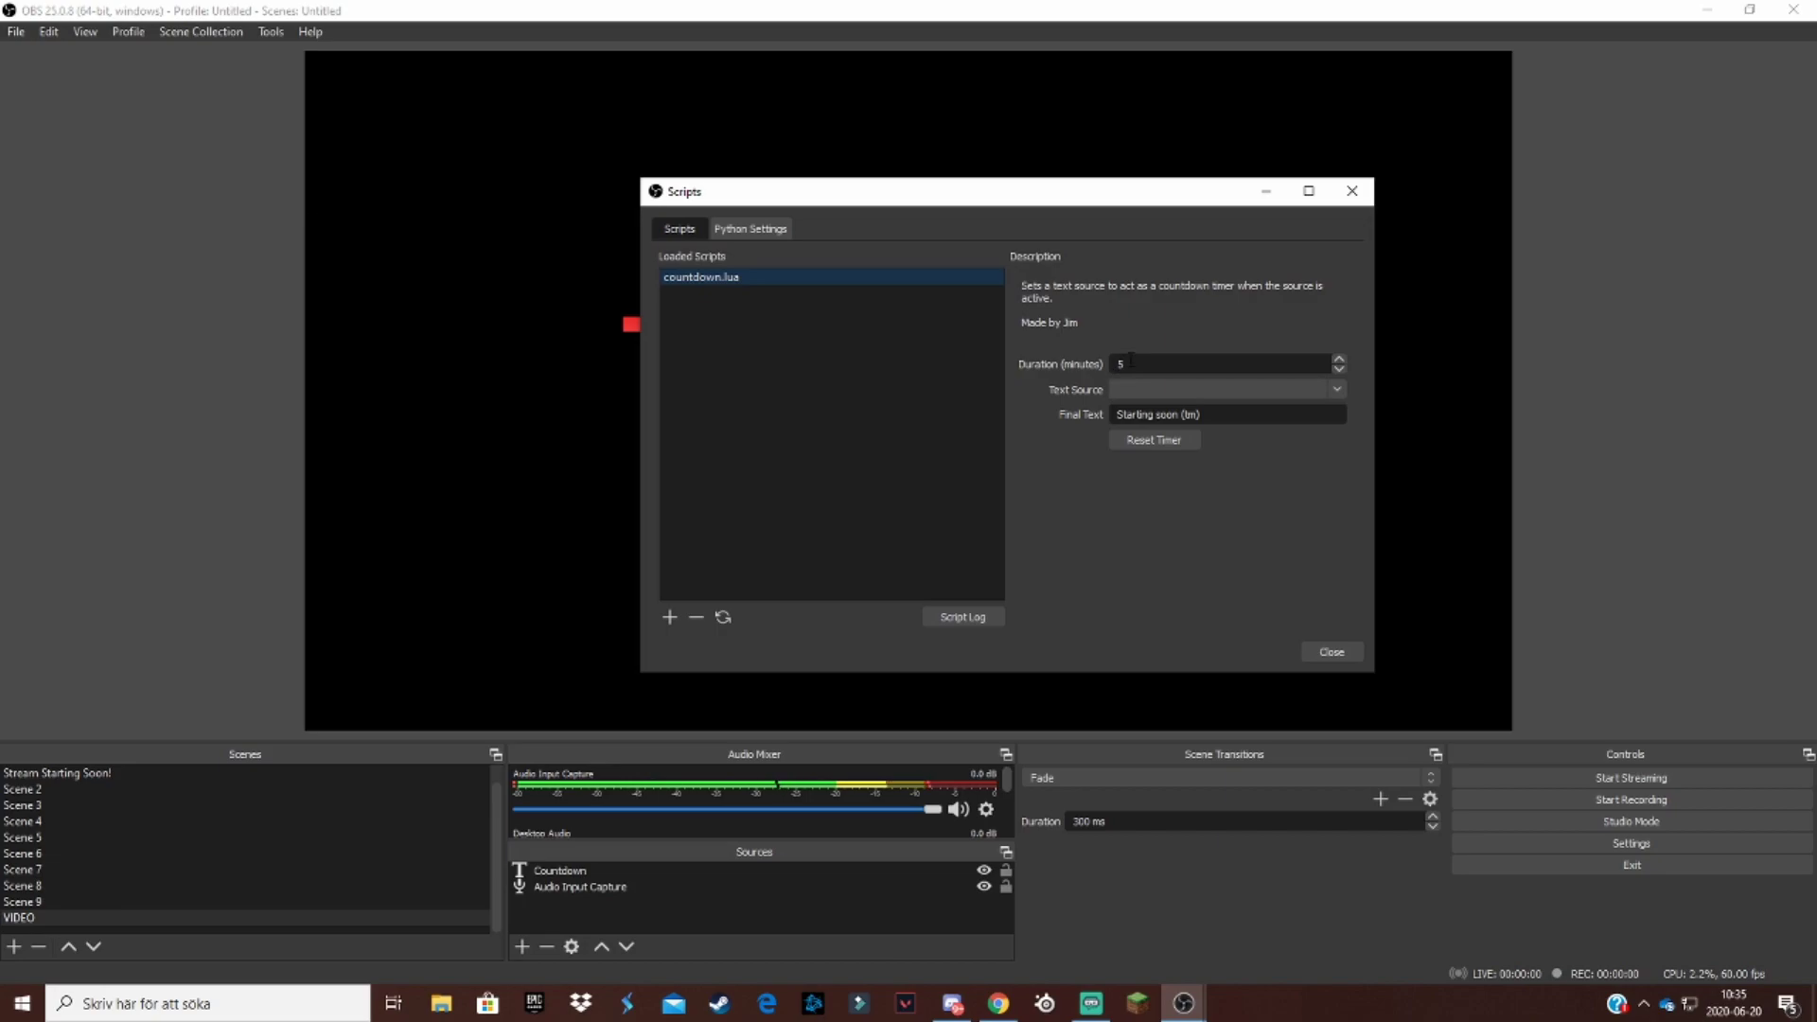
# - Set a 2-minute duration on the Countdown text source, then nudge the timer text slightly left
pyautogui.doubleClick(1123, 363)
pyautogui.write('2')
pyautogui.press('Down')
pyautogui.click(1338, 389)
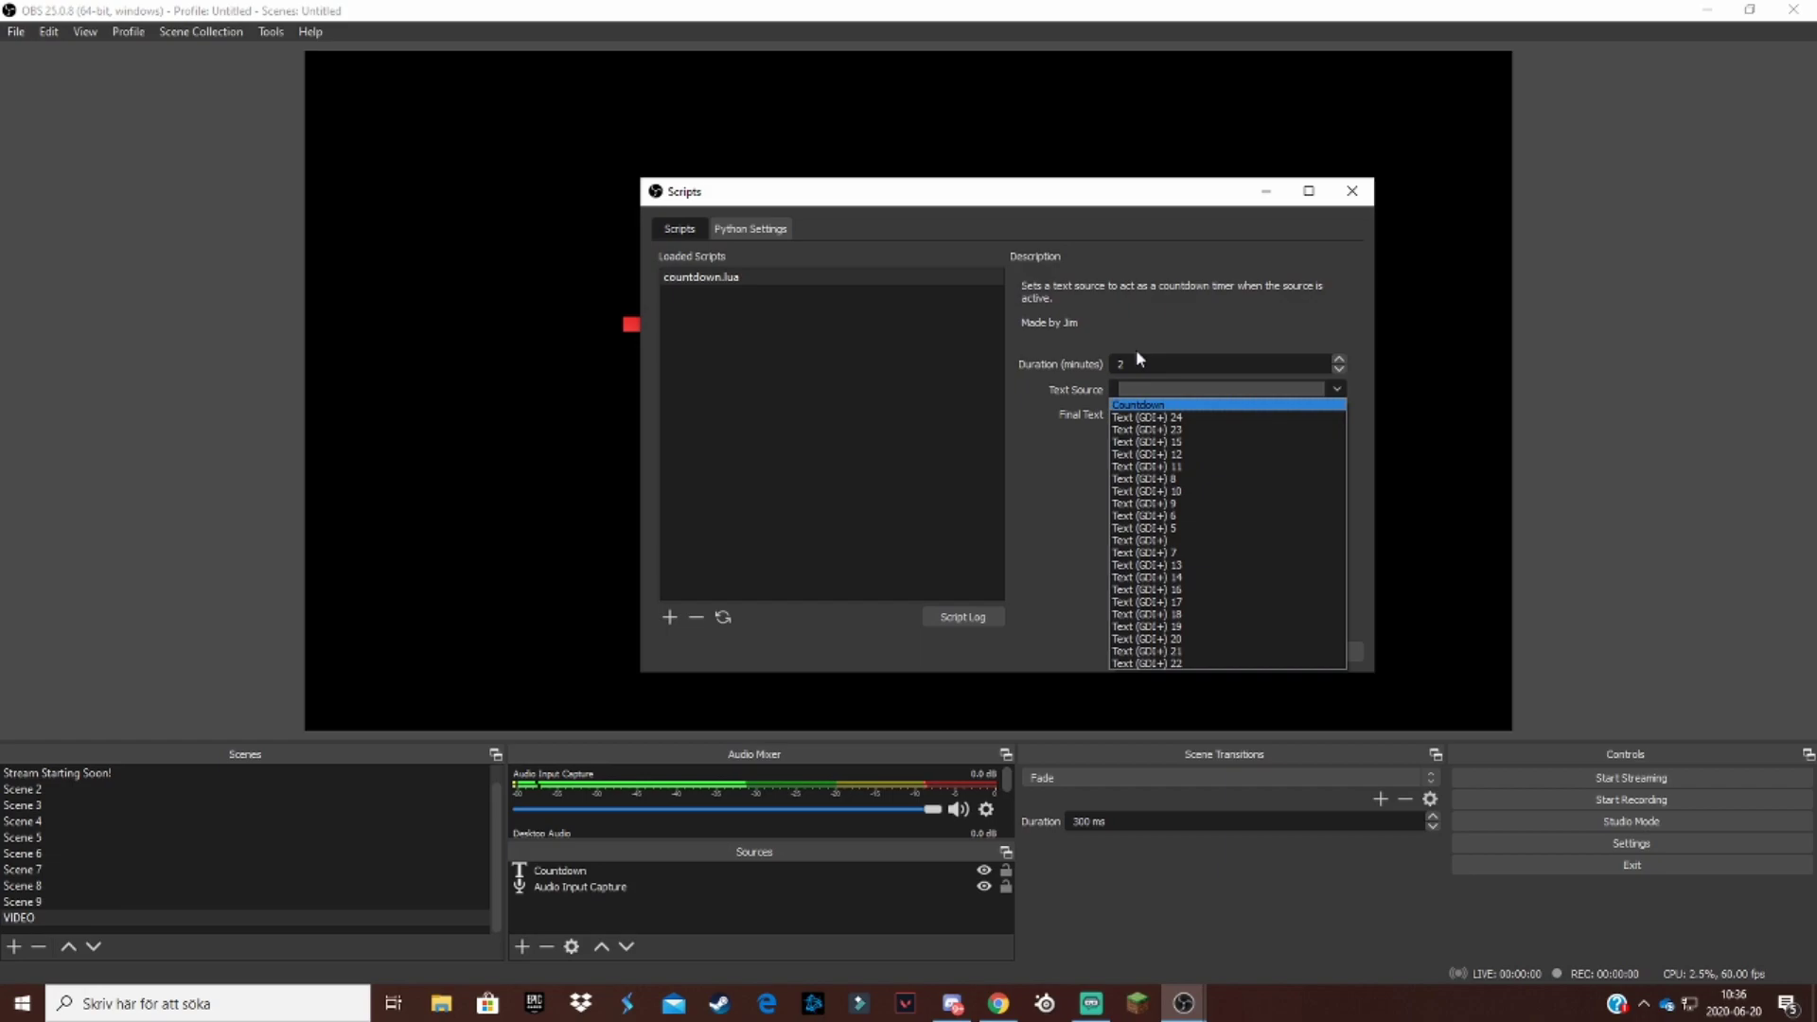
pyautogui.click(1151, 406)
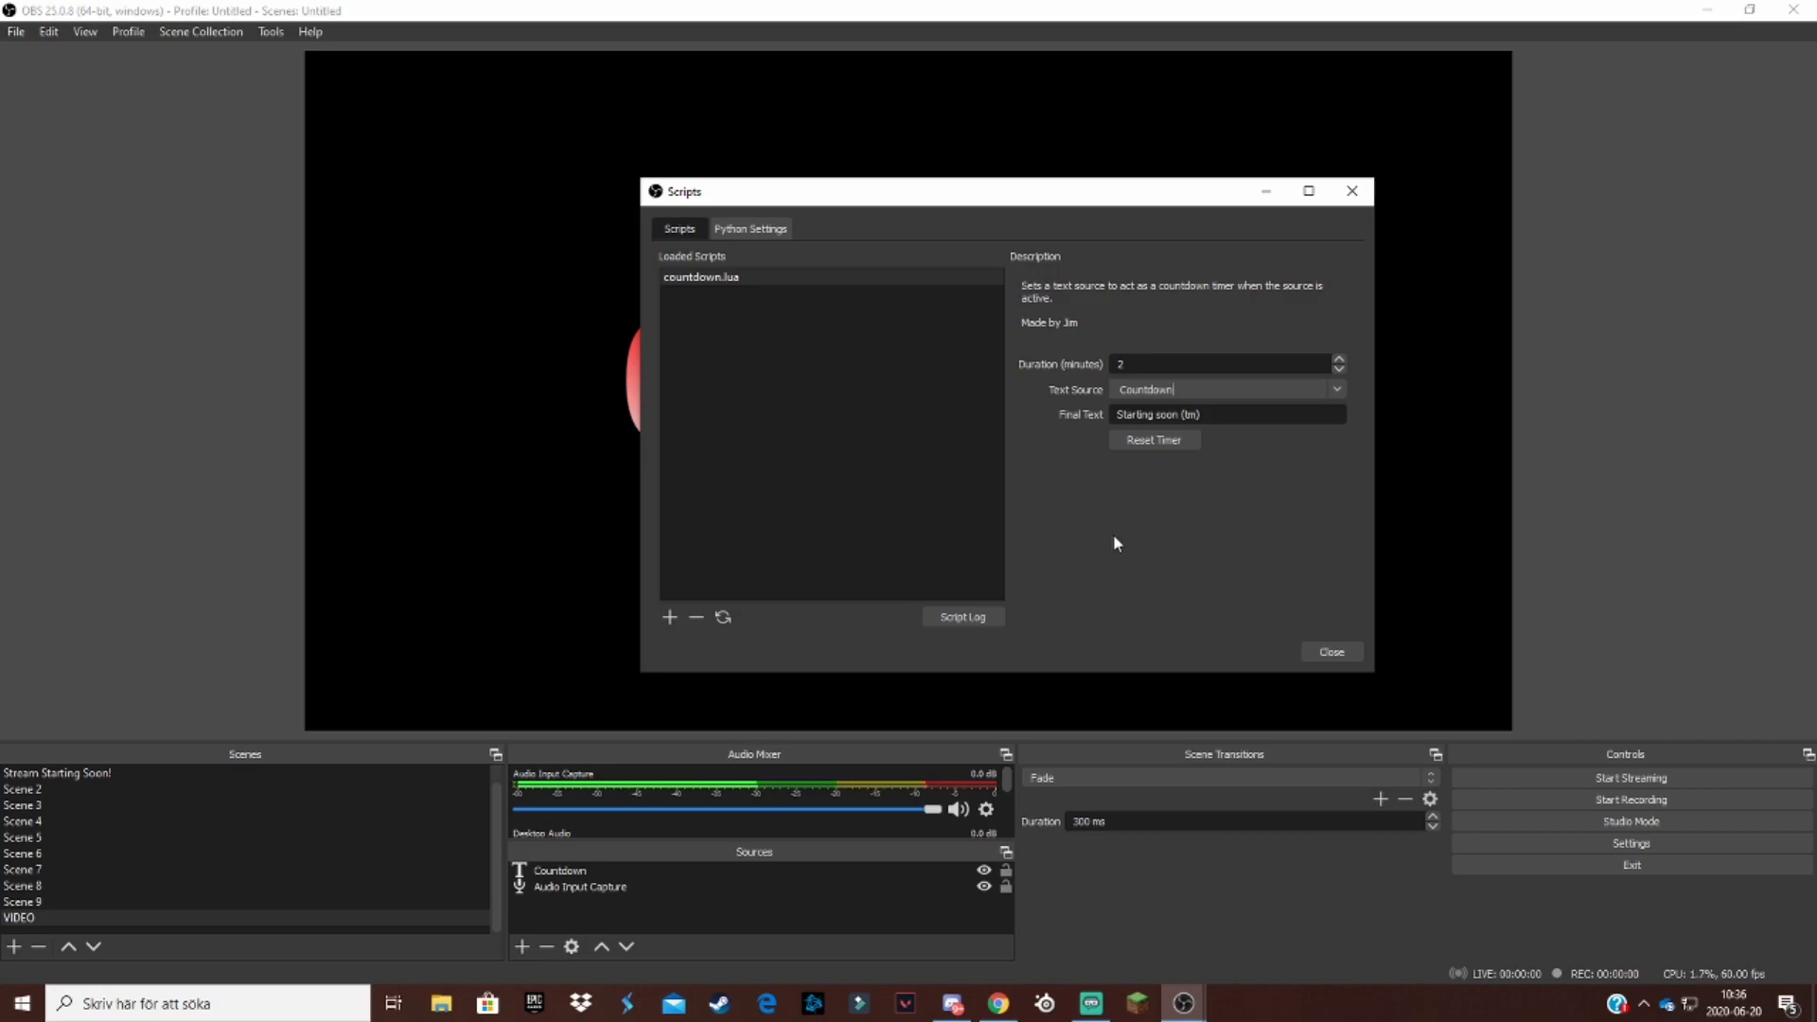
pyautogui.click(1325, 651)
pyautogui.moveTo(1139, 421); pyautogui.dragTo(1111, 433)
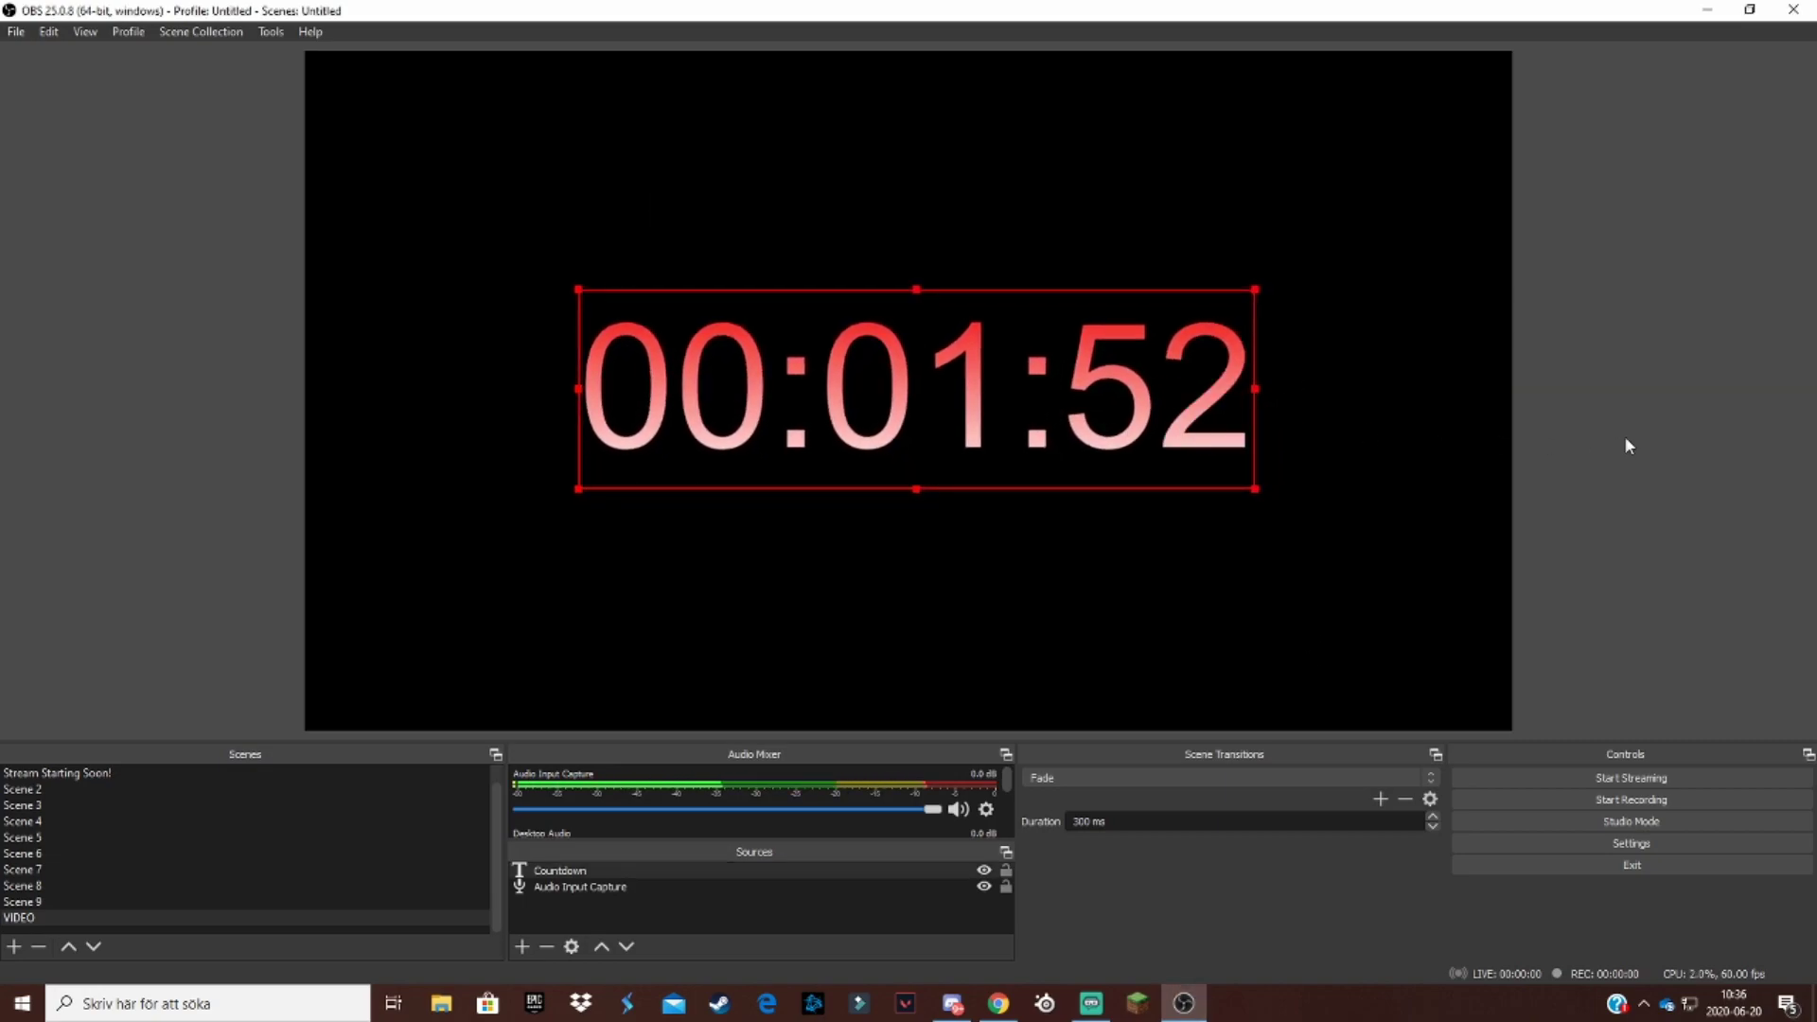
# - Change the script's final text to 'Starting soon :)' and reset the timer
pyautogui.click(1666, 429)
pyautogui.click(1231, 388)
pyautogui.click(1683, 417)
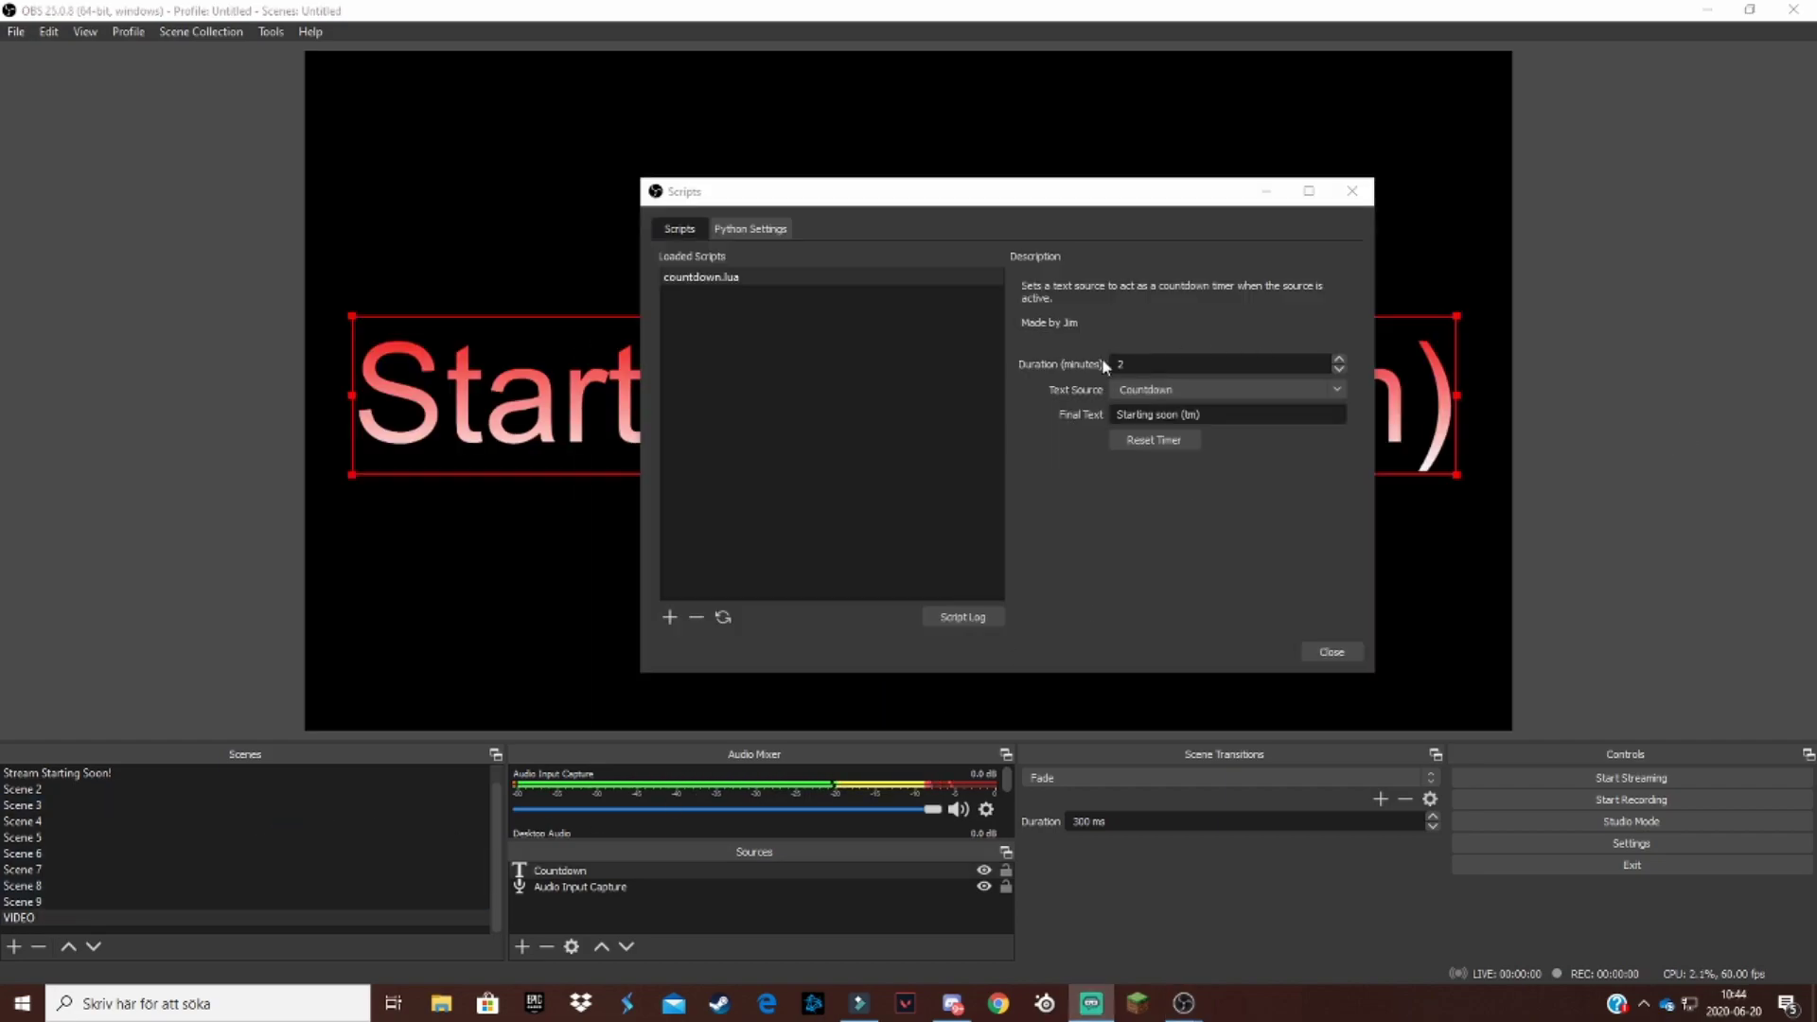
pyautogui.click(1209, 415)
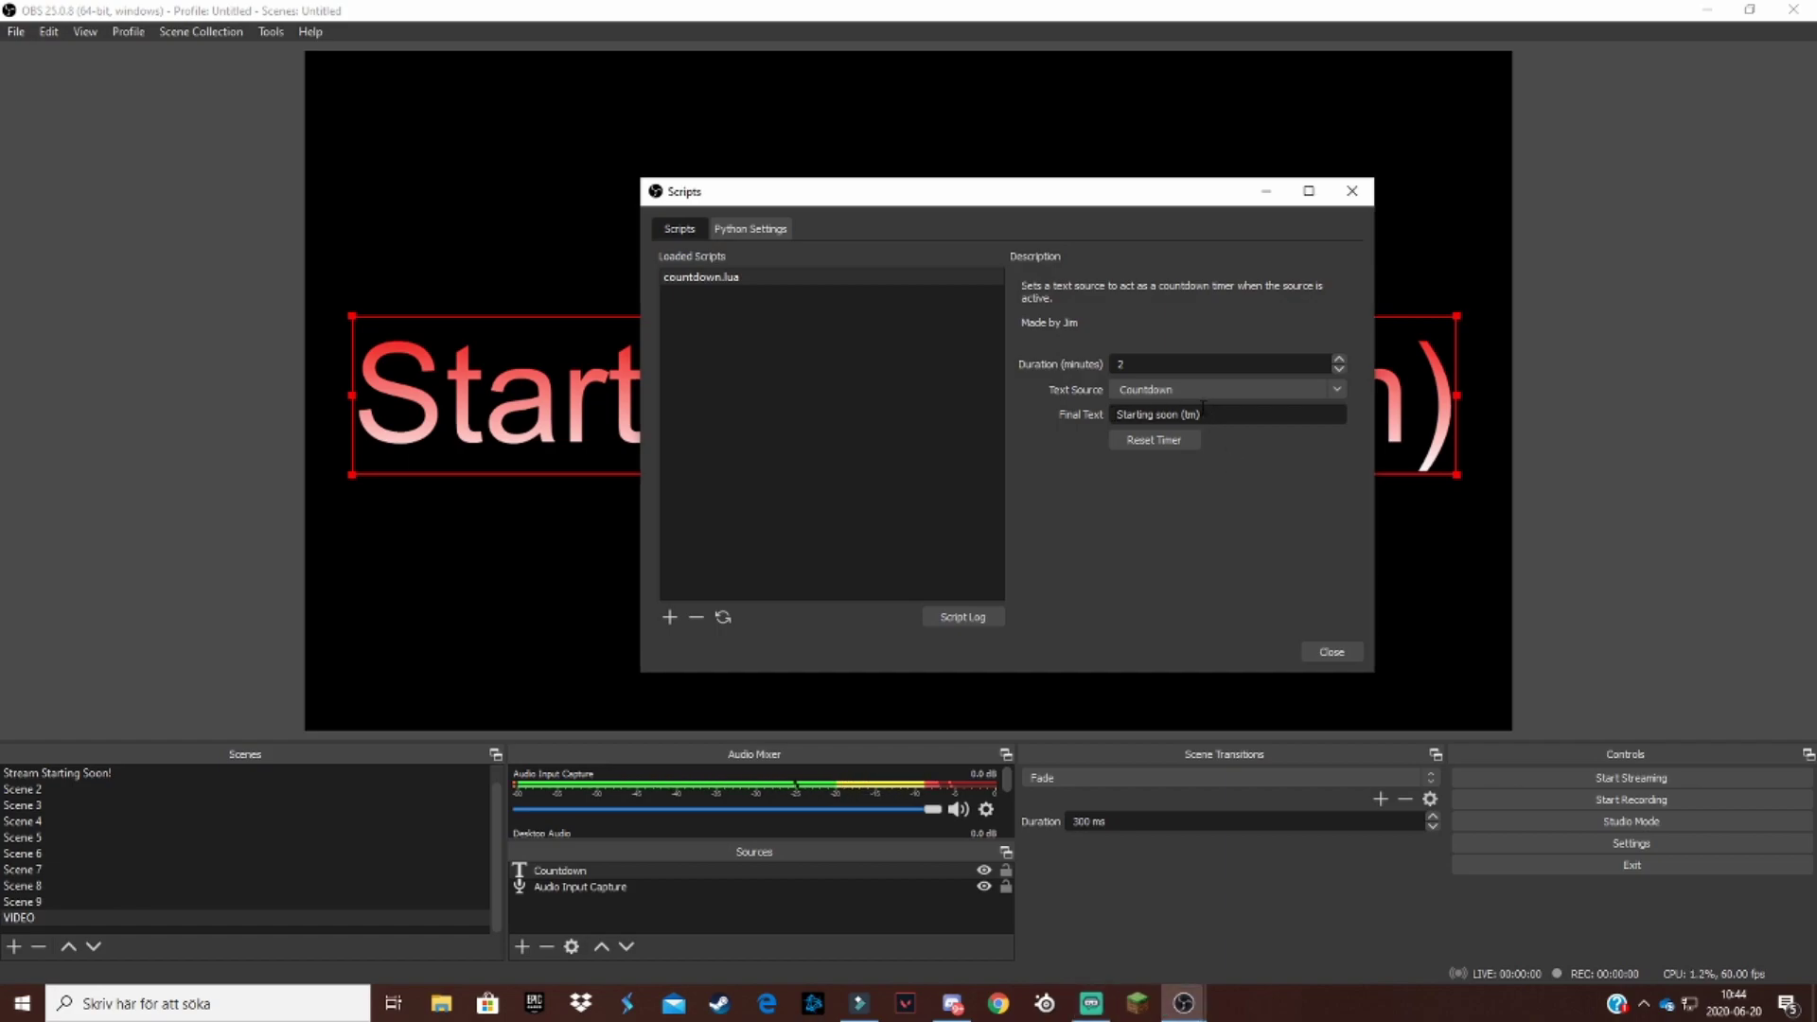
pyautogui.moveTo(1202, 414); pyautogui.dragTo(1181, 414)
pyautogui.press('BackSpace')
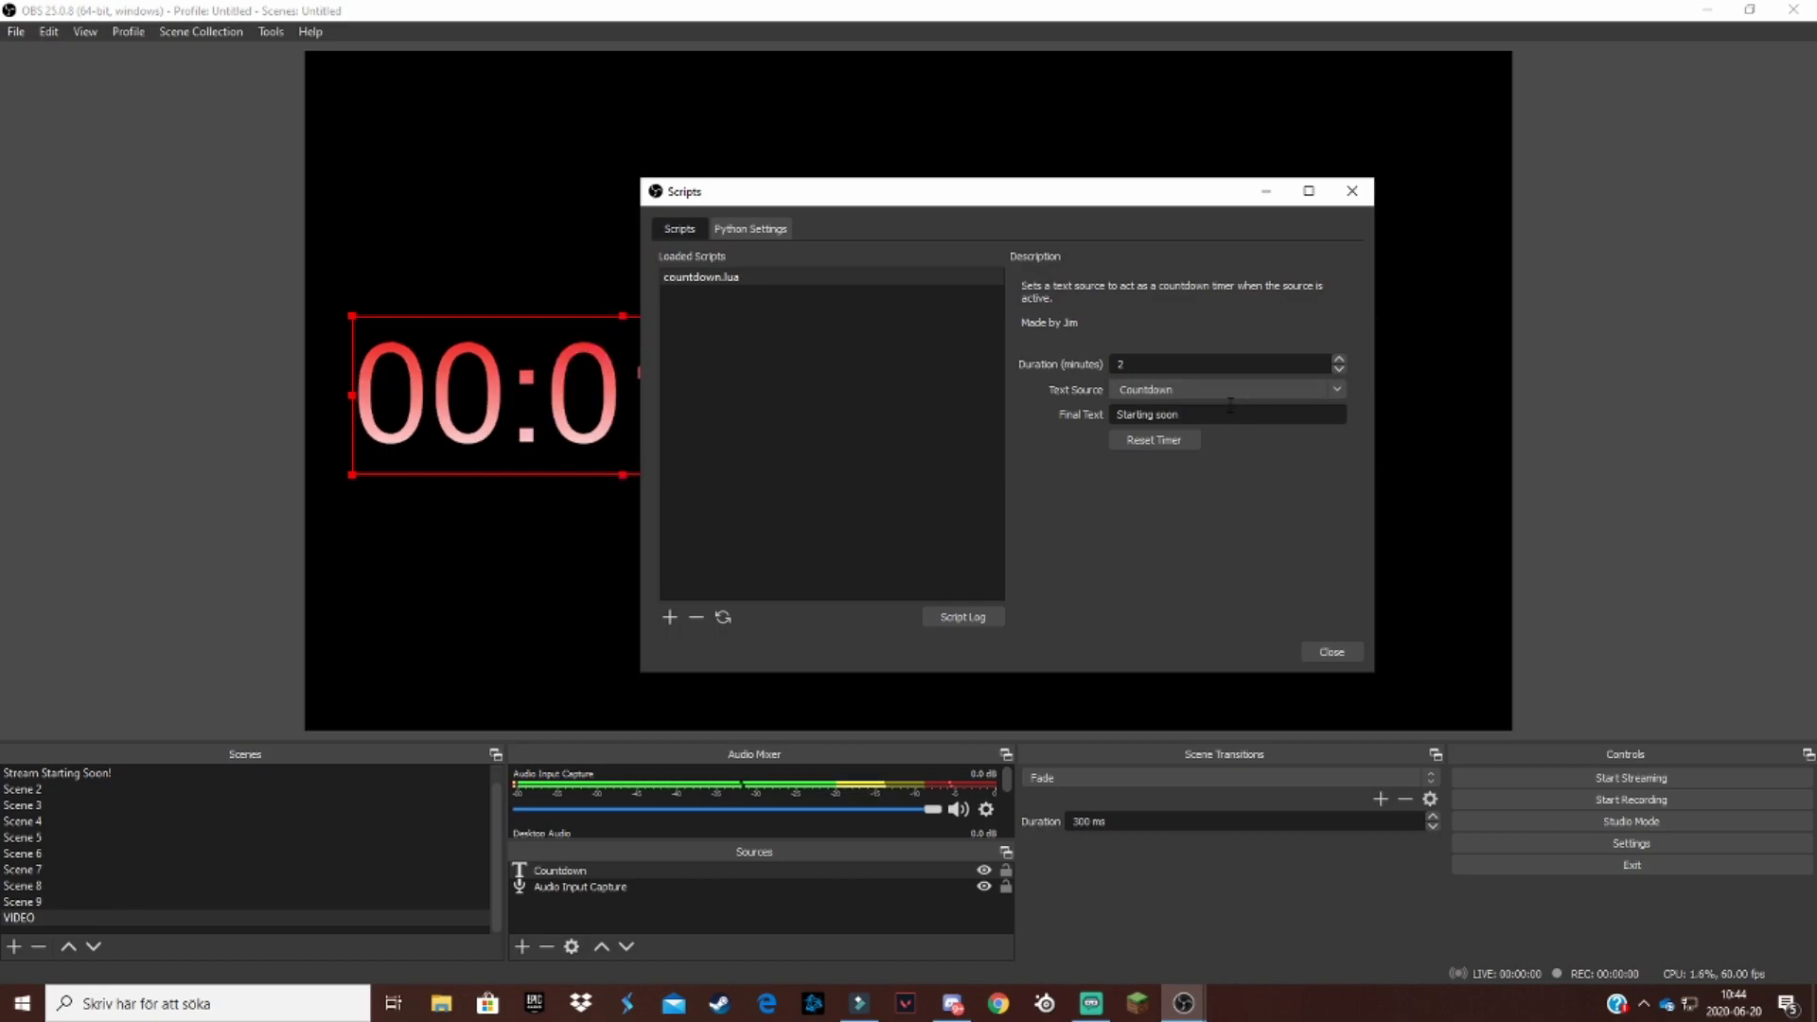
pyautogui.write(':')
pyautogui.click(1188, 438)
pyautogui.moveTo(1193, 414); pyautogui.dragTo(1117, 414)
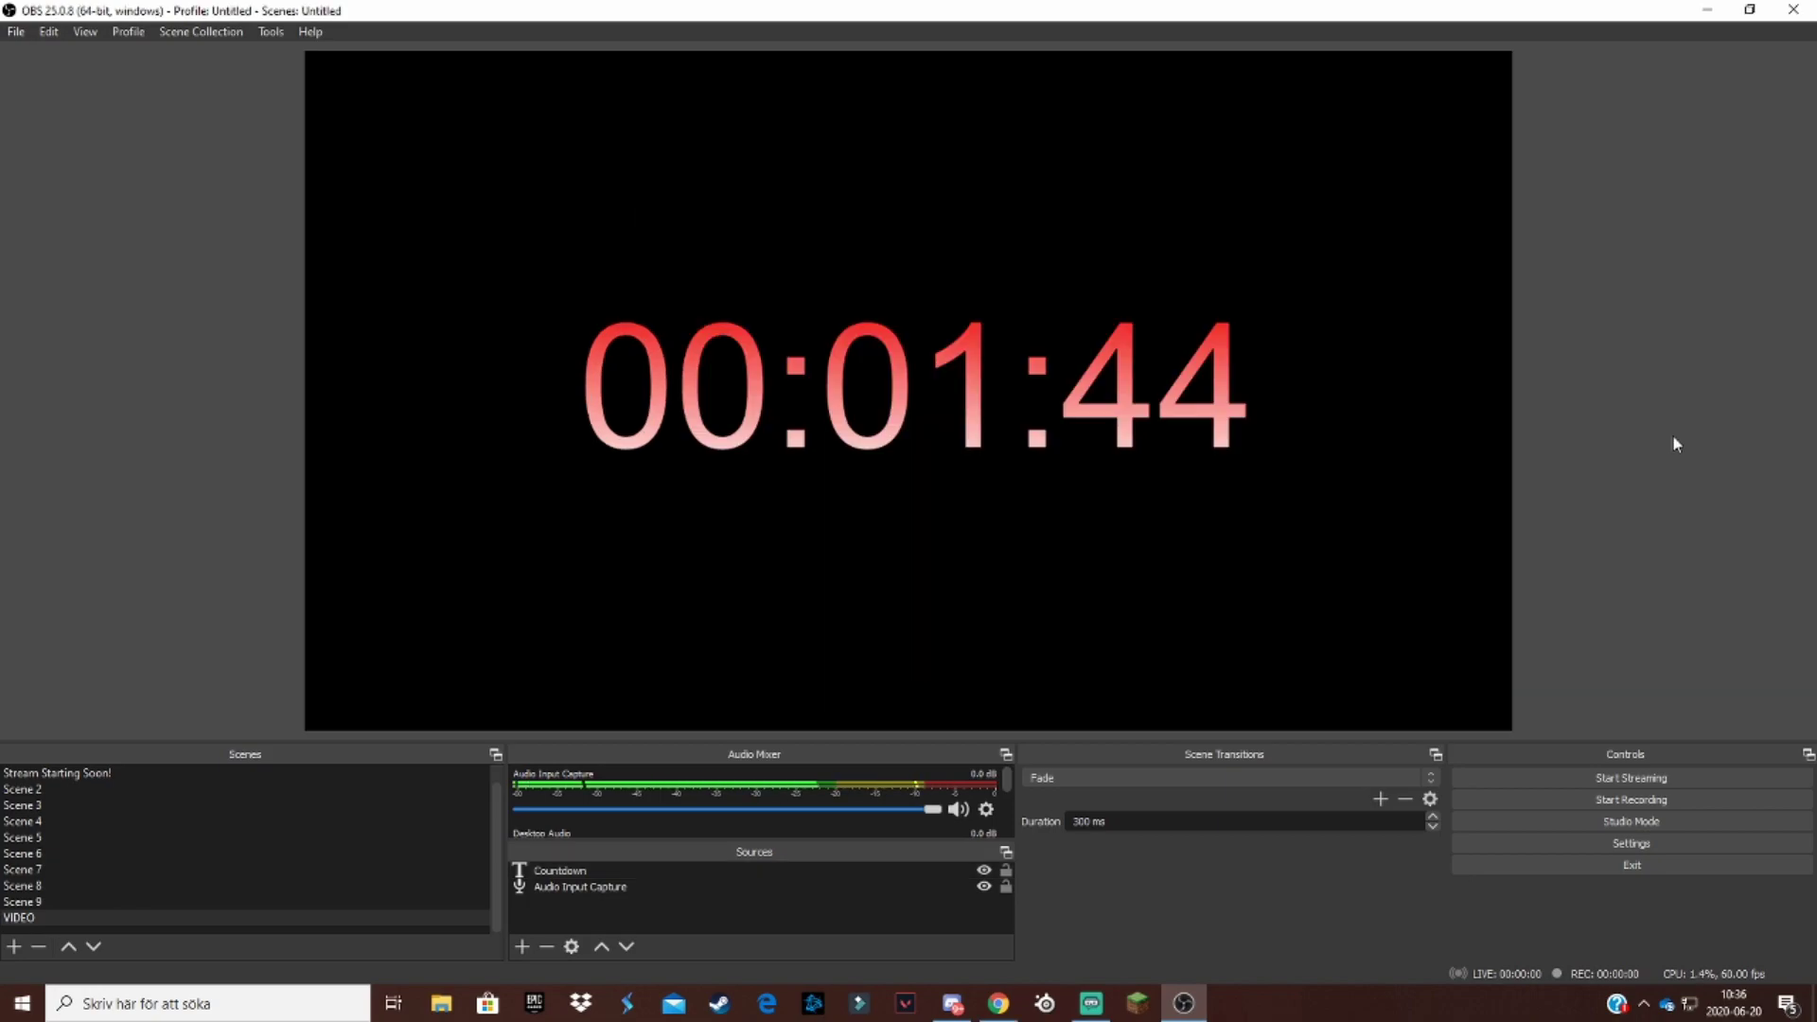